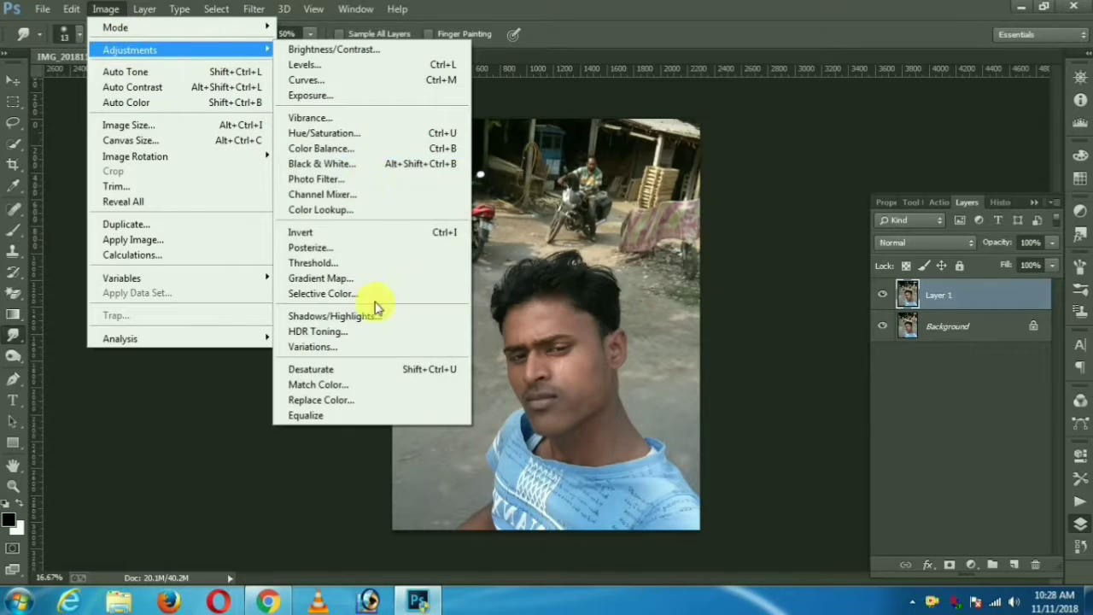
- Raise the photo's brightness to 32 with Brightness/Contrast
click(333, 46)
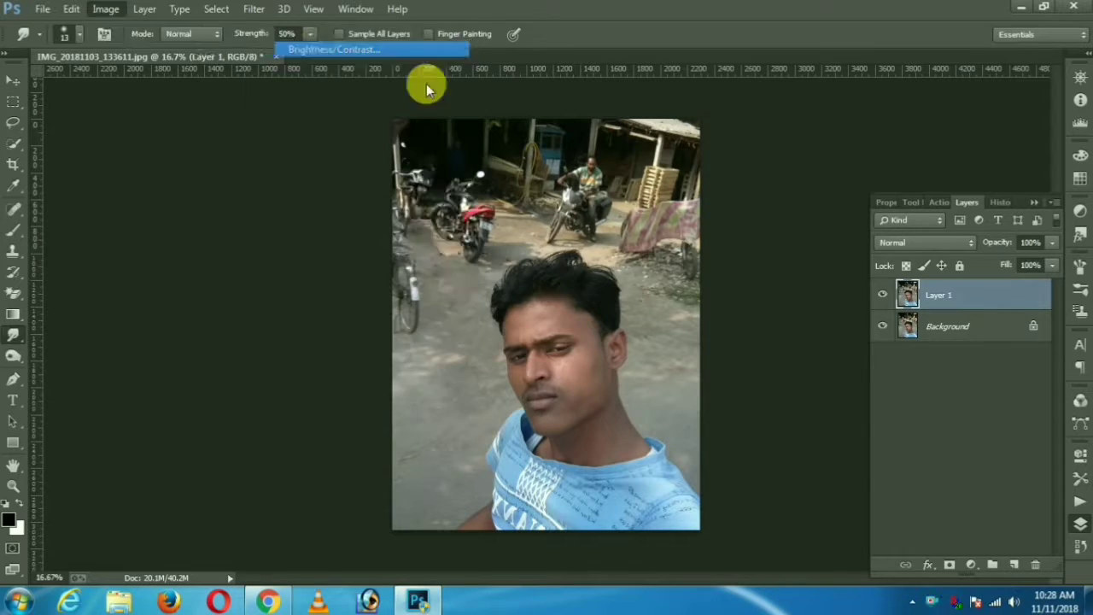
drag(548, 157, 848, 122)
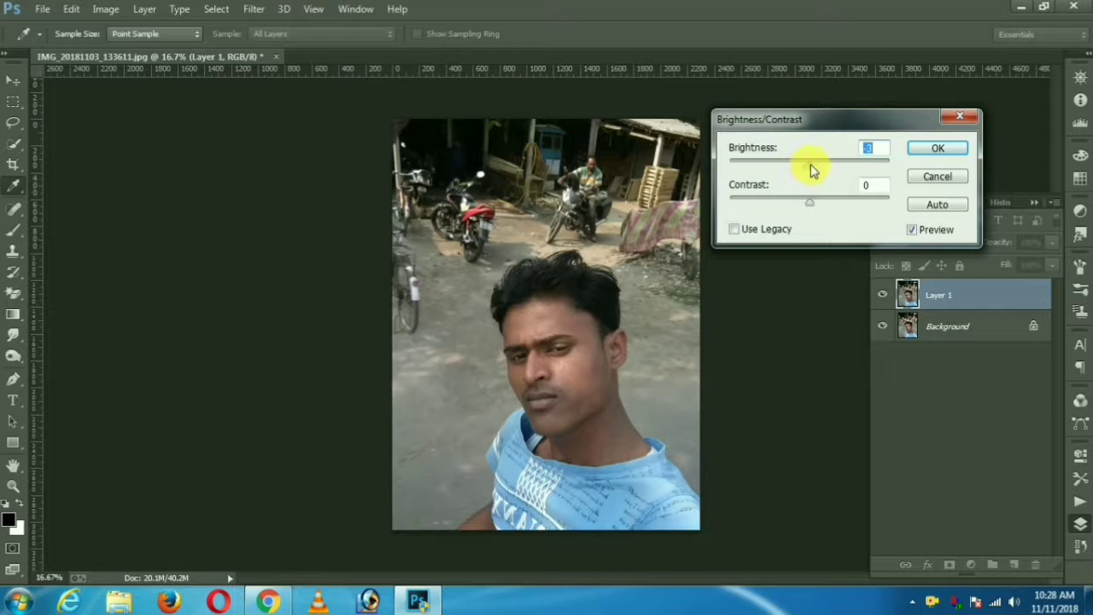
drag(811, 169, 828, 169)
click(931, 152)
- In Camera Raw, boost vibrance and set whites +25, contrast +1, shadows +8
click(254, 8)
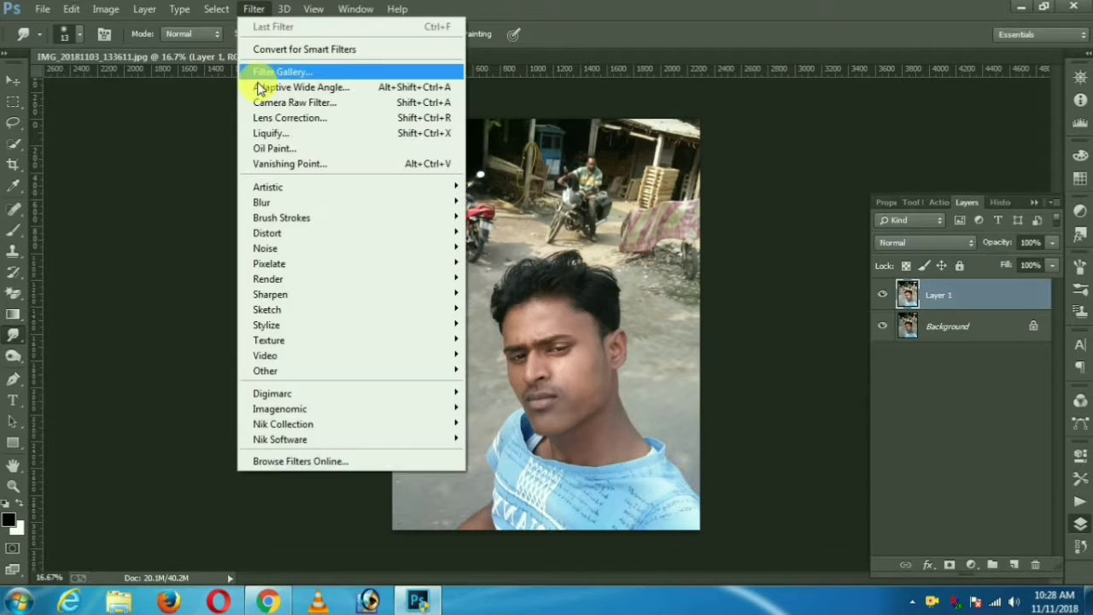
click(265, 104)
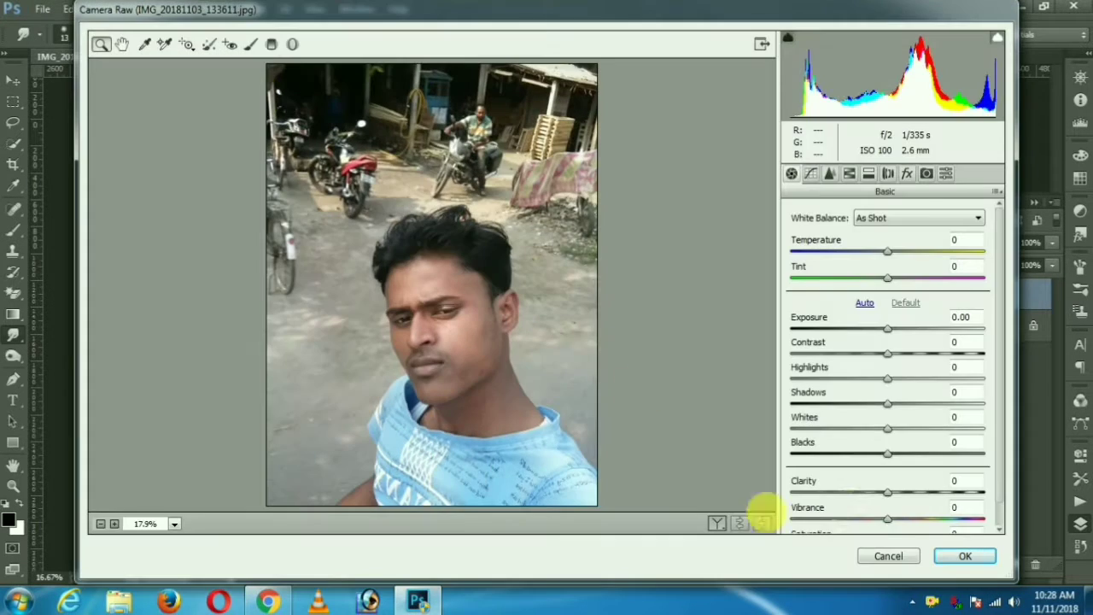
drag(887, 523, 907, 518)
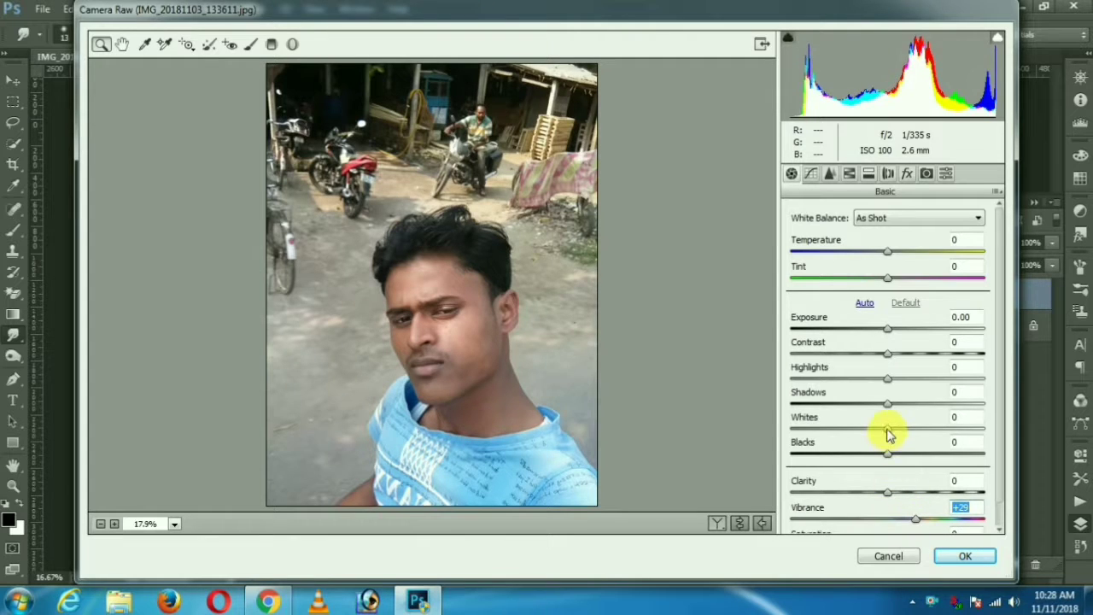
drag(888, 434, 912, 434)
drag(882, 359, 888, 360)
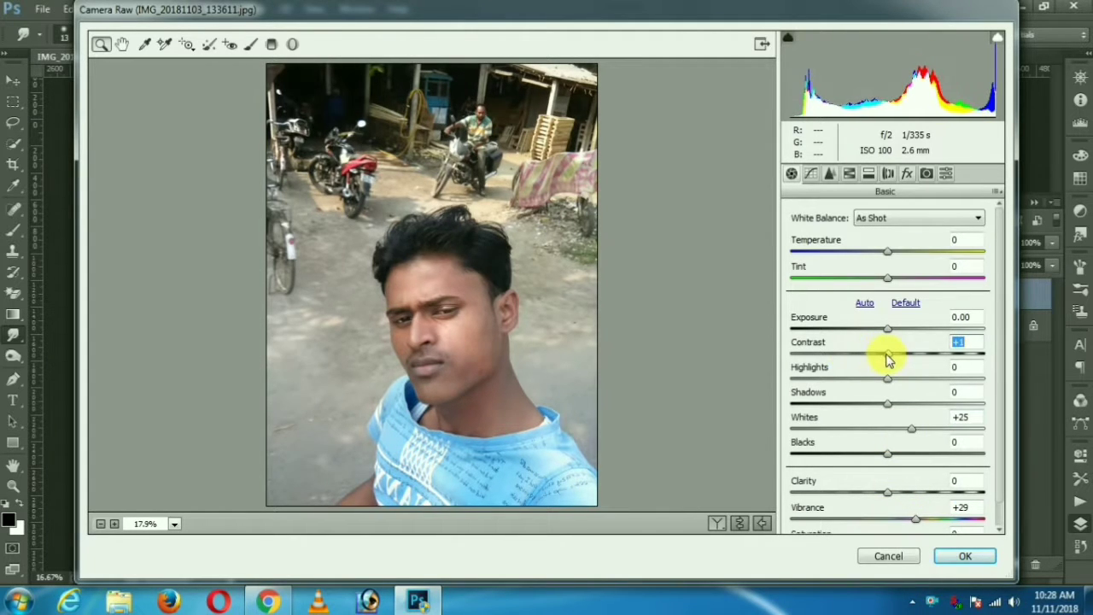
drag(903, 408, 900, 415)
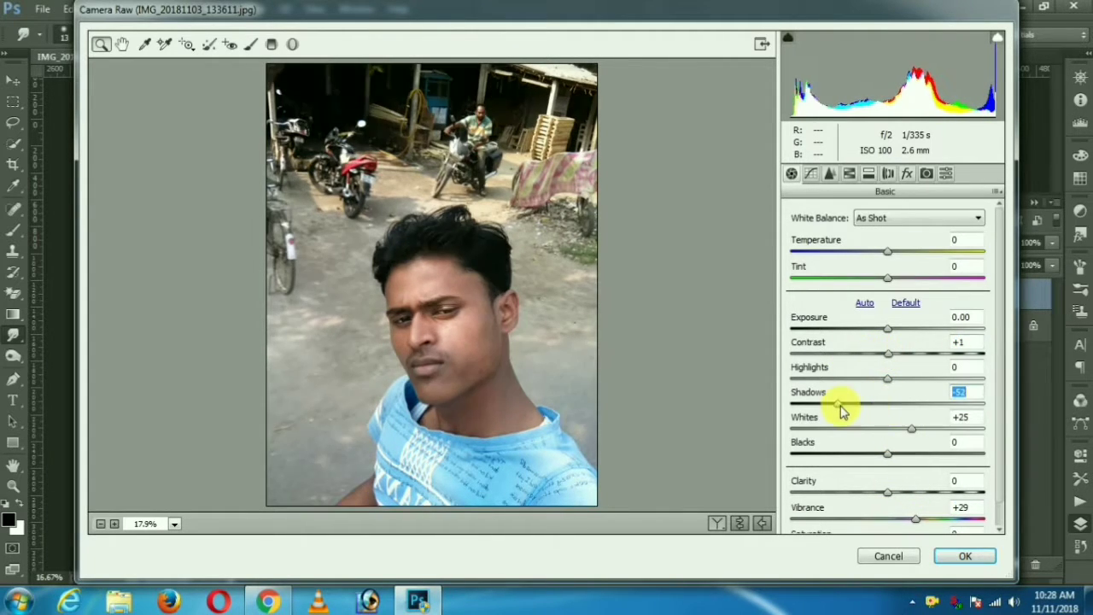
- Shift the aqua hue in HSL, boost vibrance further, and apply Camera Raw
click(849, 173)
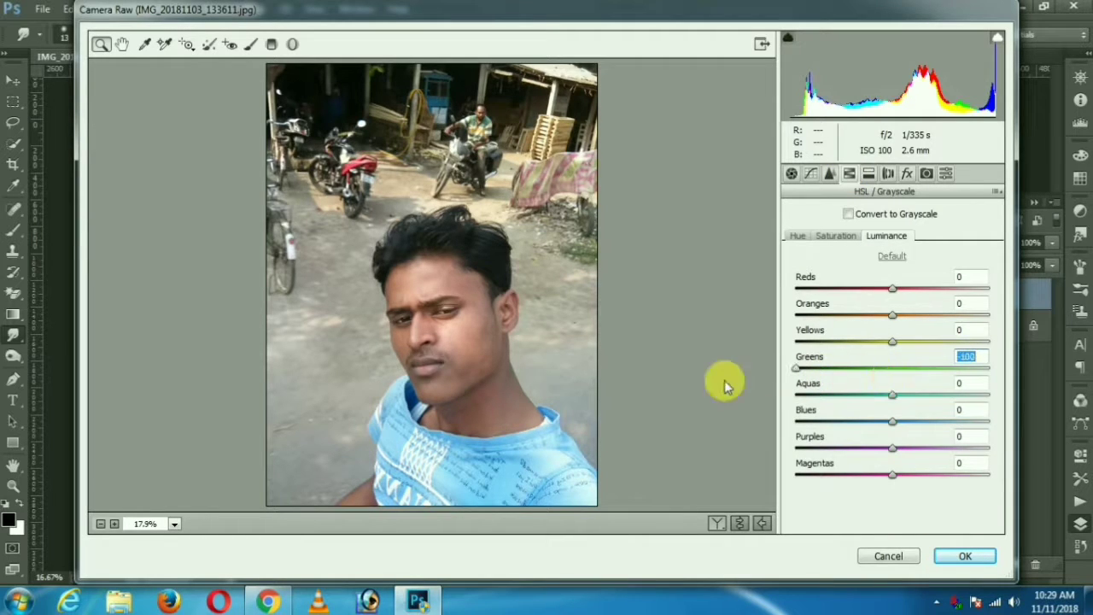
click(836, 236)
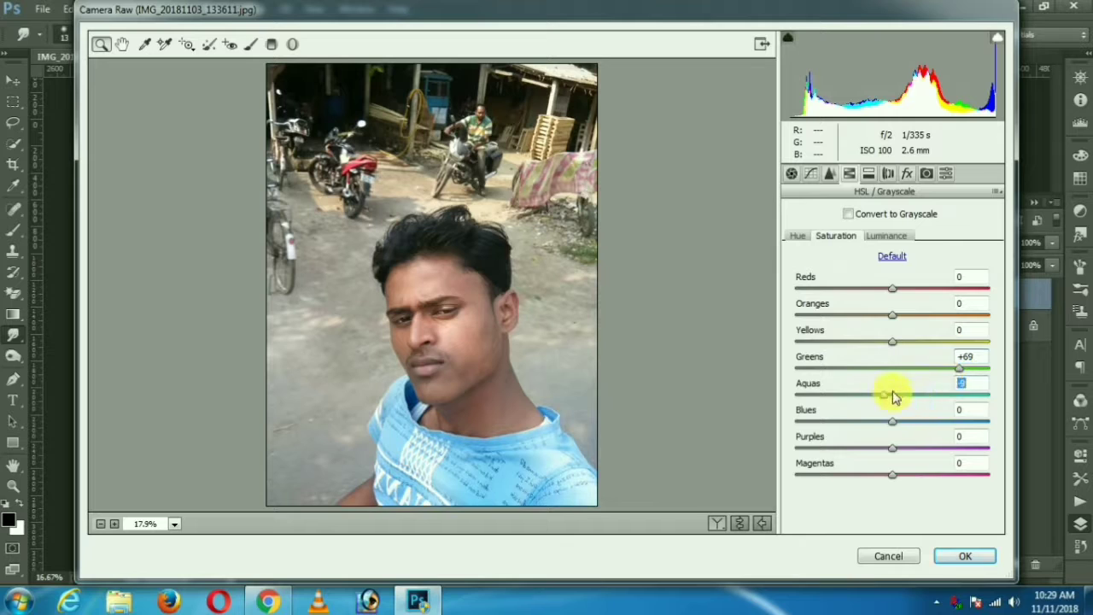
click(798, 240)
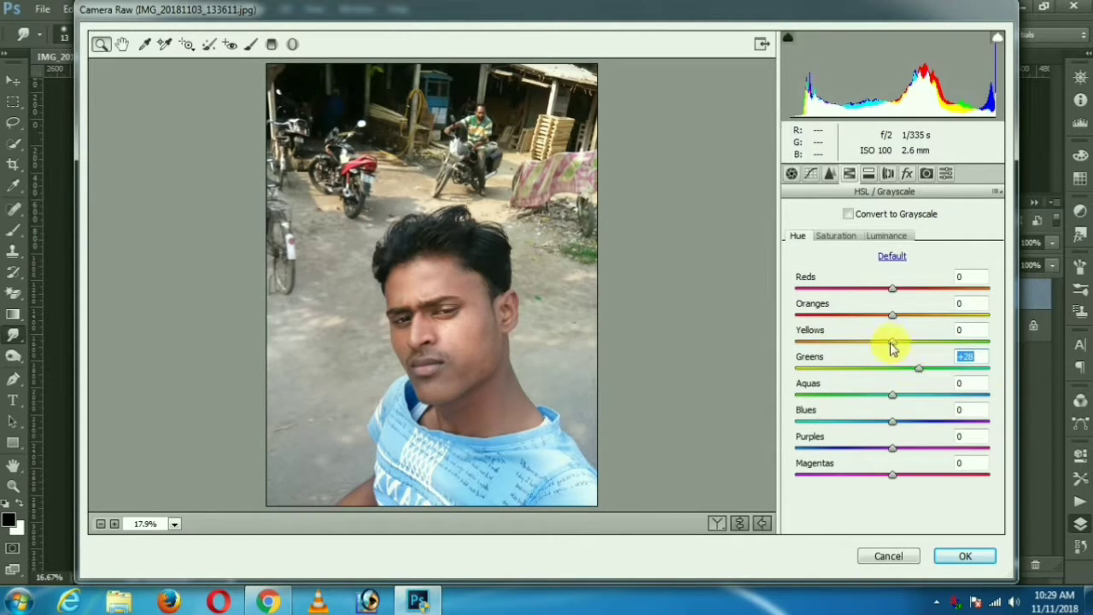
drag(892, 400, 976, 402)
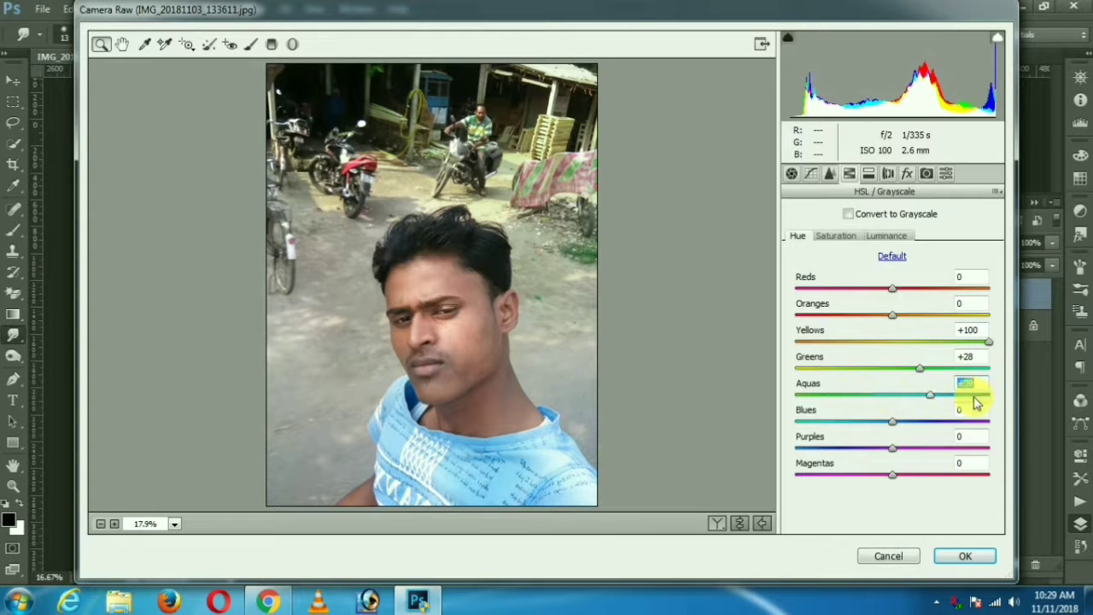
click(792, 173)
drag(917, 523, 976, 521)
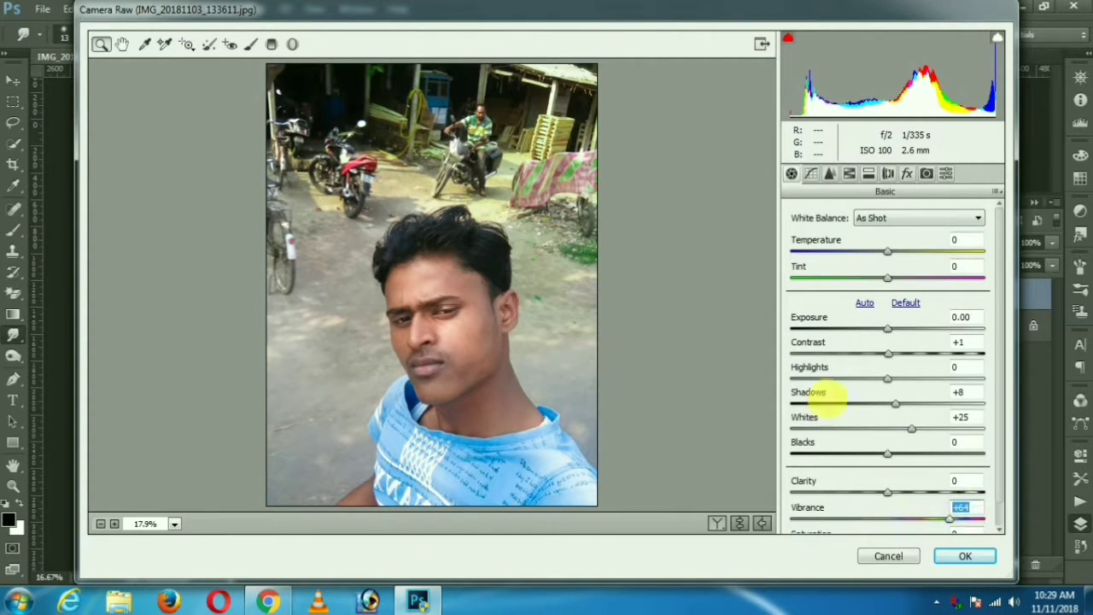
click(964, 556)
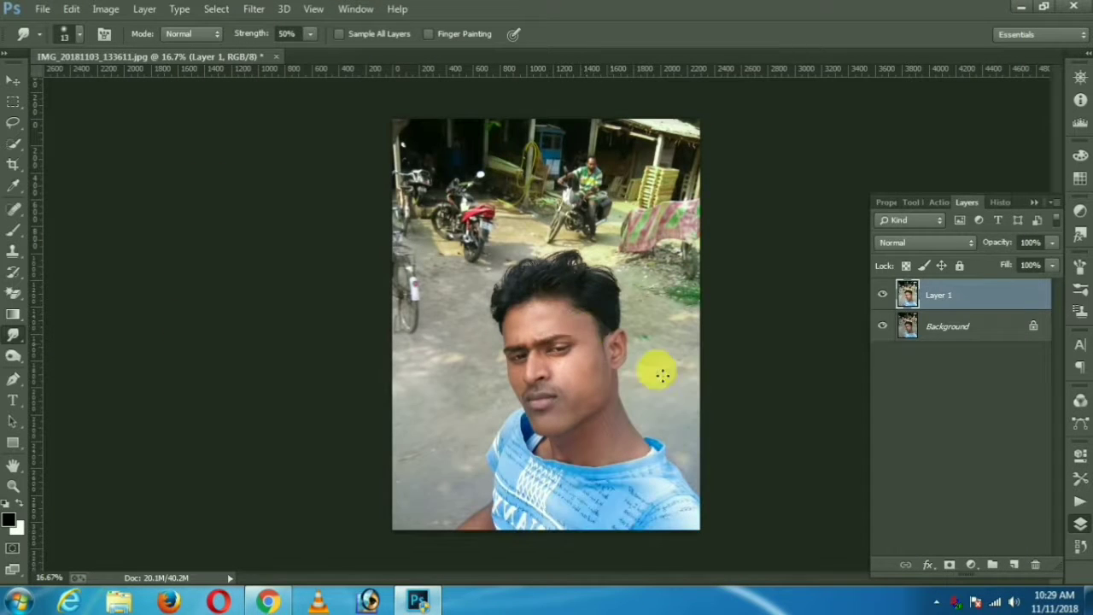
- Apply Selective Color adjustments to the Yellows and Blacks (blacks +14)
click(105, 8)
click(329, 293)
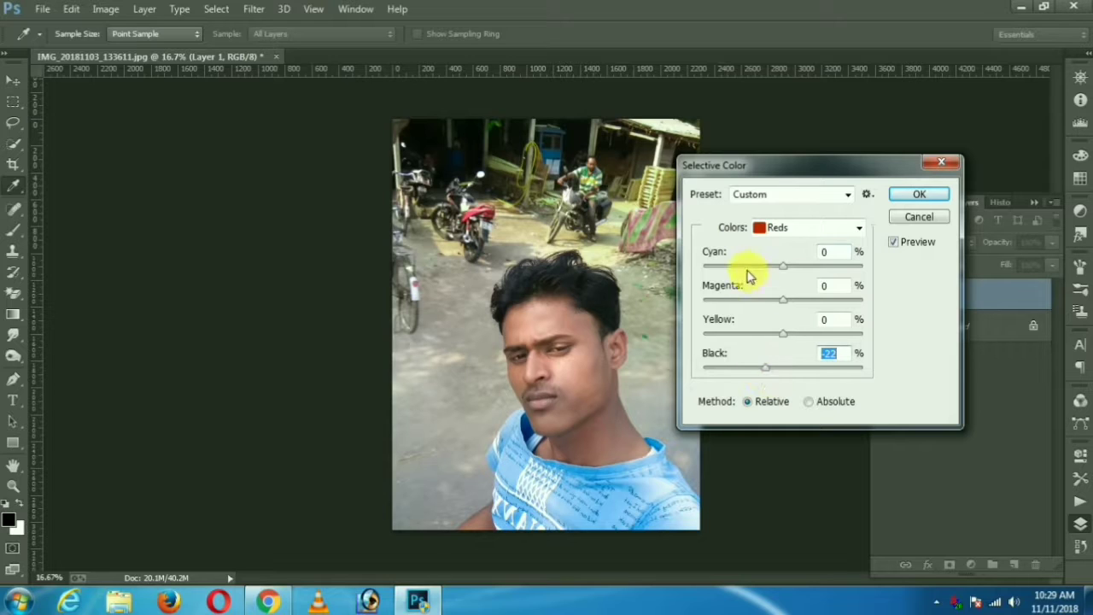
click(807, 227)
click(776, 261)
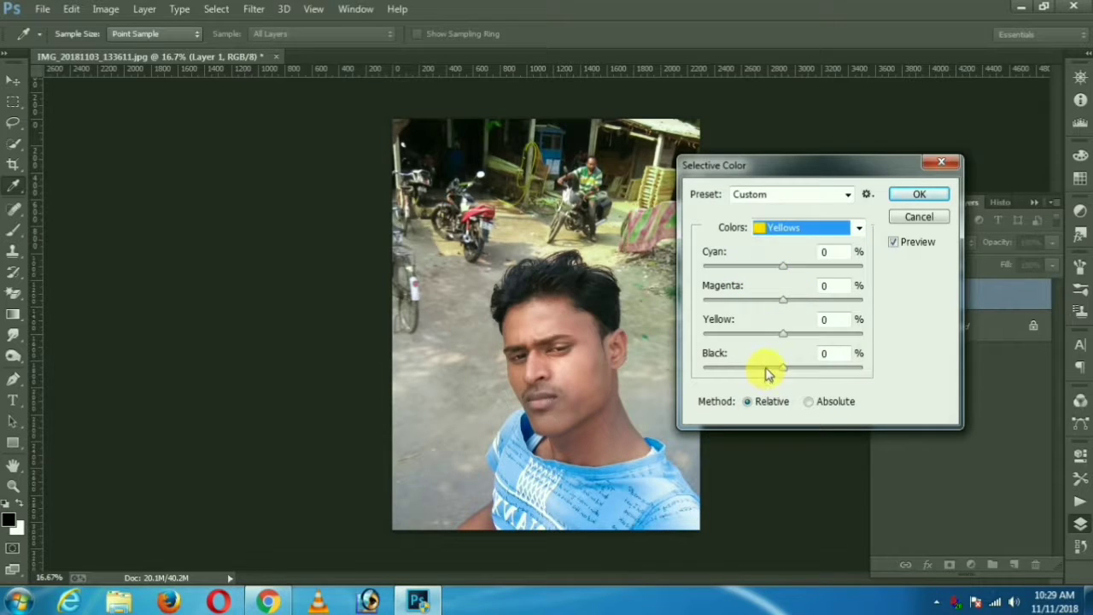
click(807, 227)
click(794, 371)
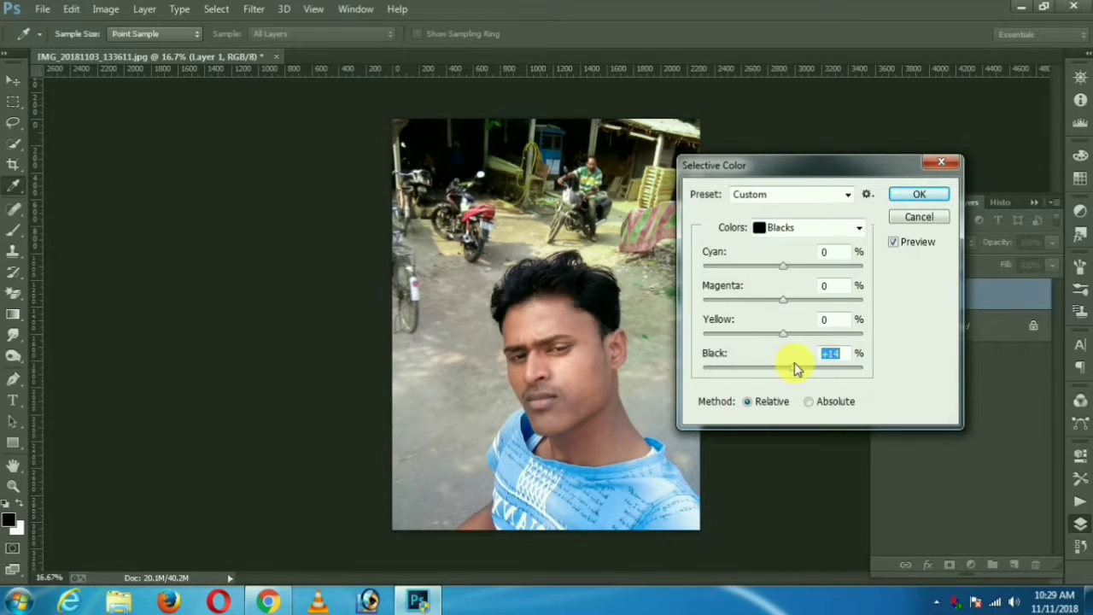
click(919, 196)
- Apply Levels with the white input level at 247
click(105, 8)
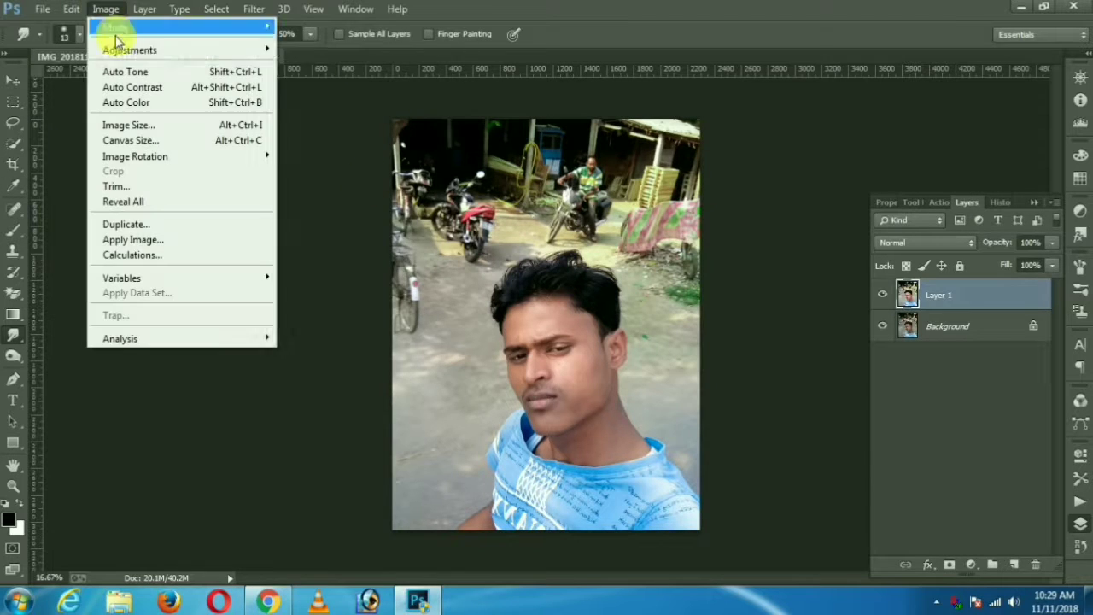
click(371, 69)
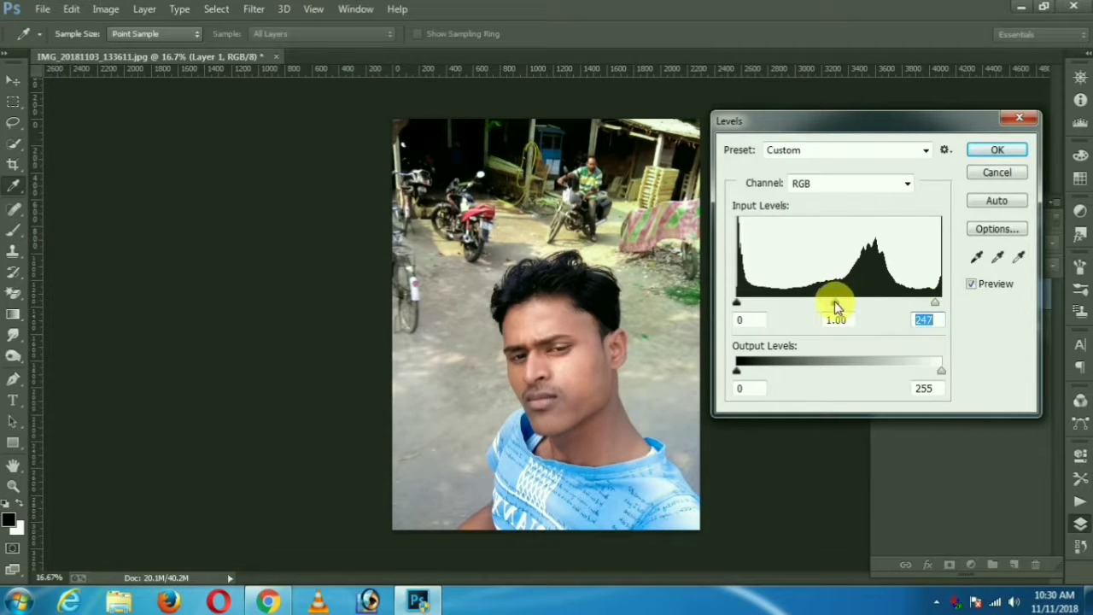
click(993, 171)
- Apply Curves with a midtone point that slightly lifts the image
click(105, 9)
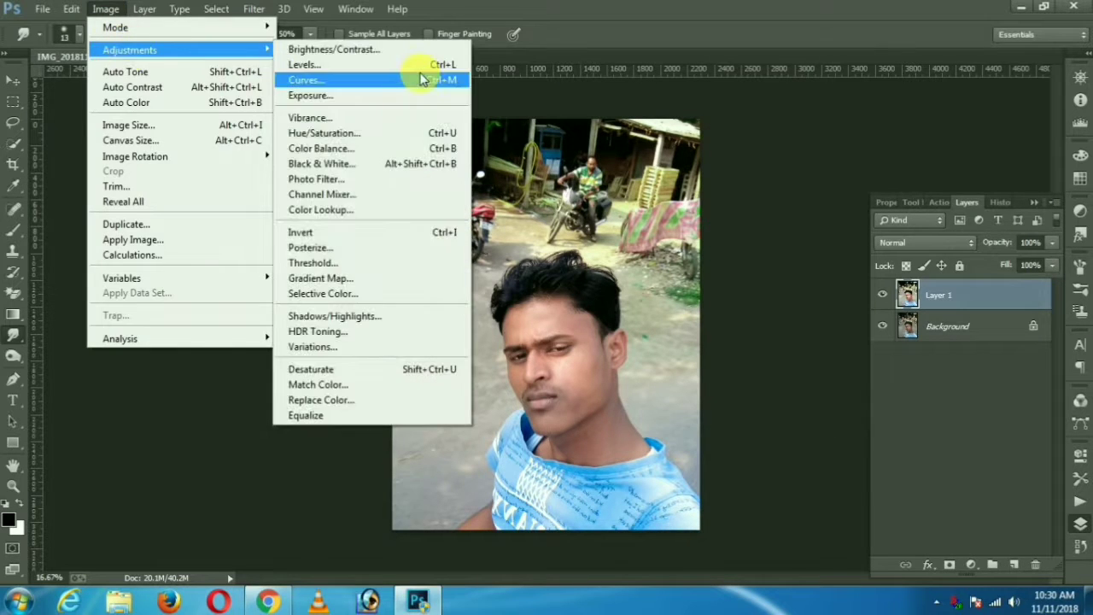
click(428, 78)
click(177, 243)
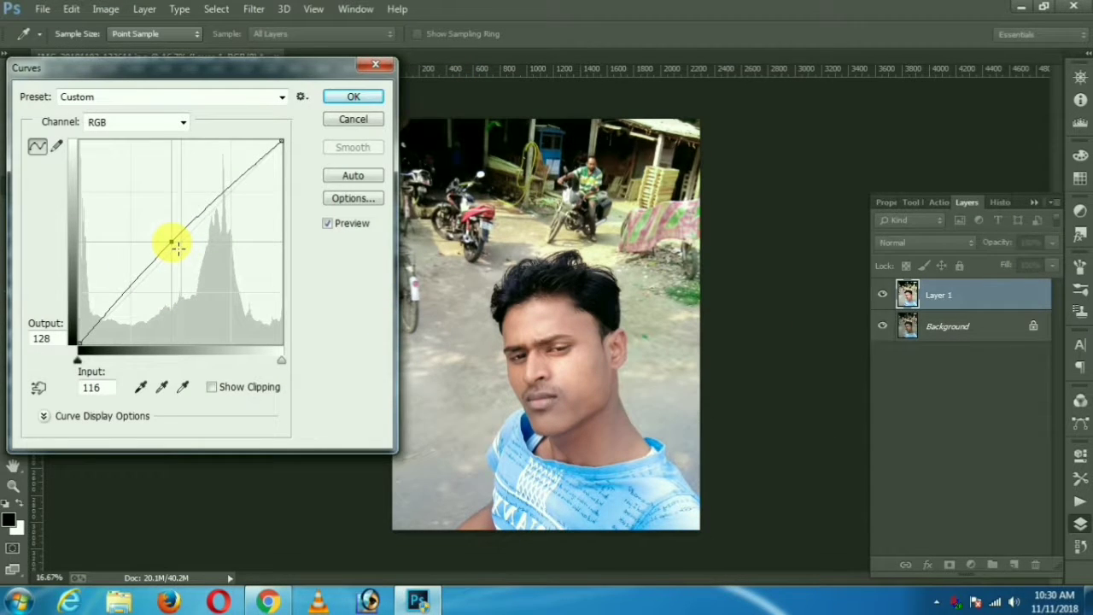
click(369, 104)
- Merge the visible layers and begin a pen path along the arm and shirt
right_click(977, 308)
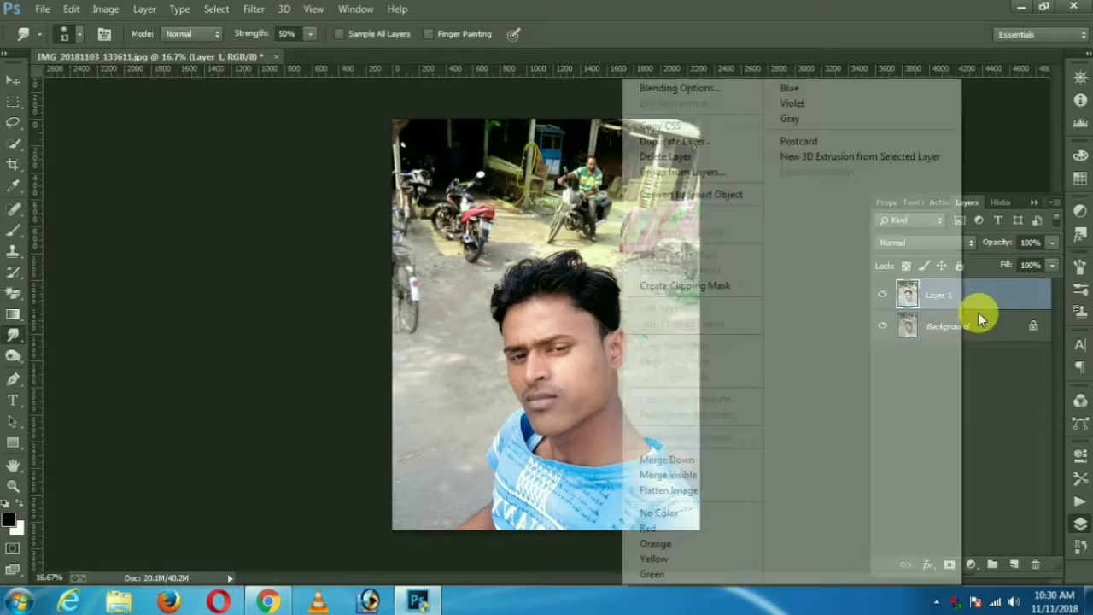
click(684, 479)
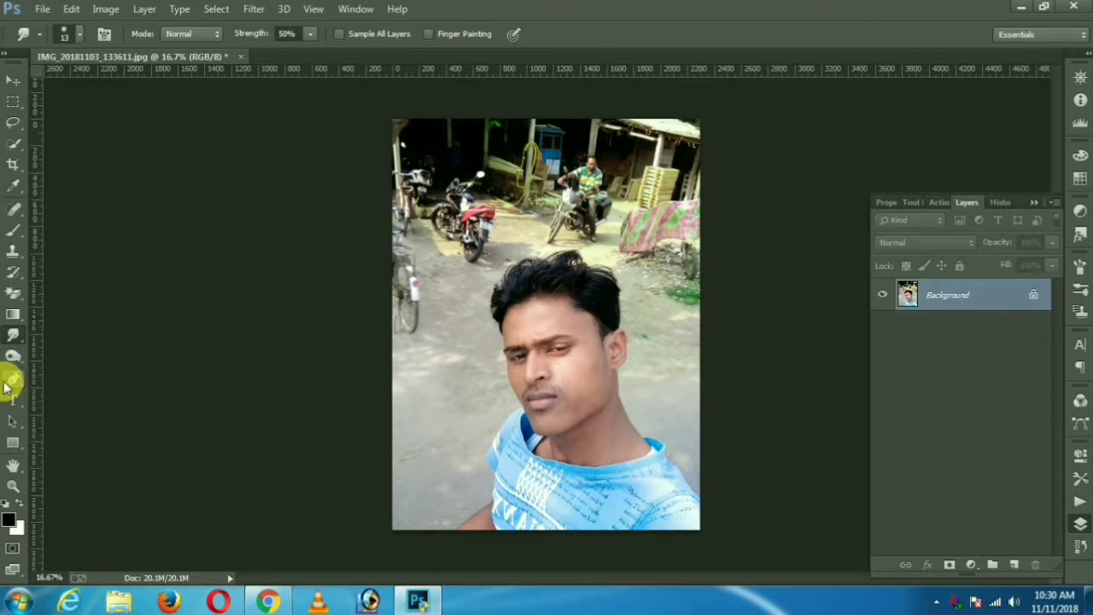
click(13, 379)
scroll(415, 500, up, 3)
scroll(602, 245, down, 2)
scroll(359, 334, up, 2)
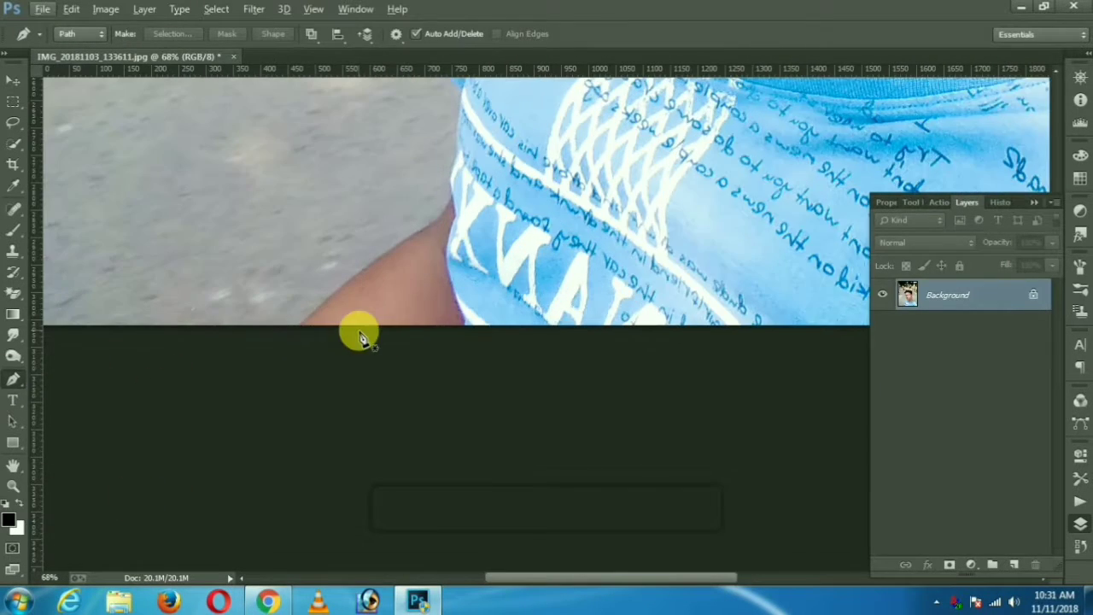
click(300, 327)
click(359, 274)
scroll(451, 217, up, 3)
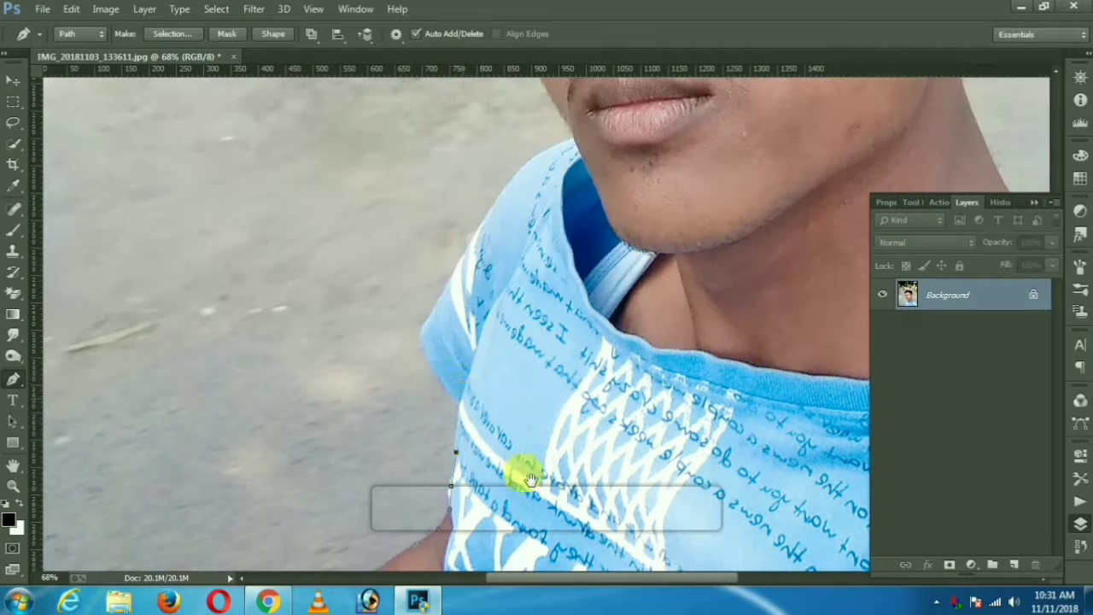
click(453, 268)
scroll(532, 359, up, 2)
click(693, 253)
- Continue the pen outline around the face, hair and ear
drag(751, 211, 794, 366)
scroll(676, 163, up, 3)
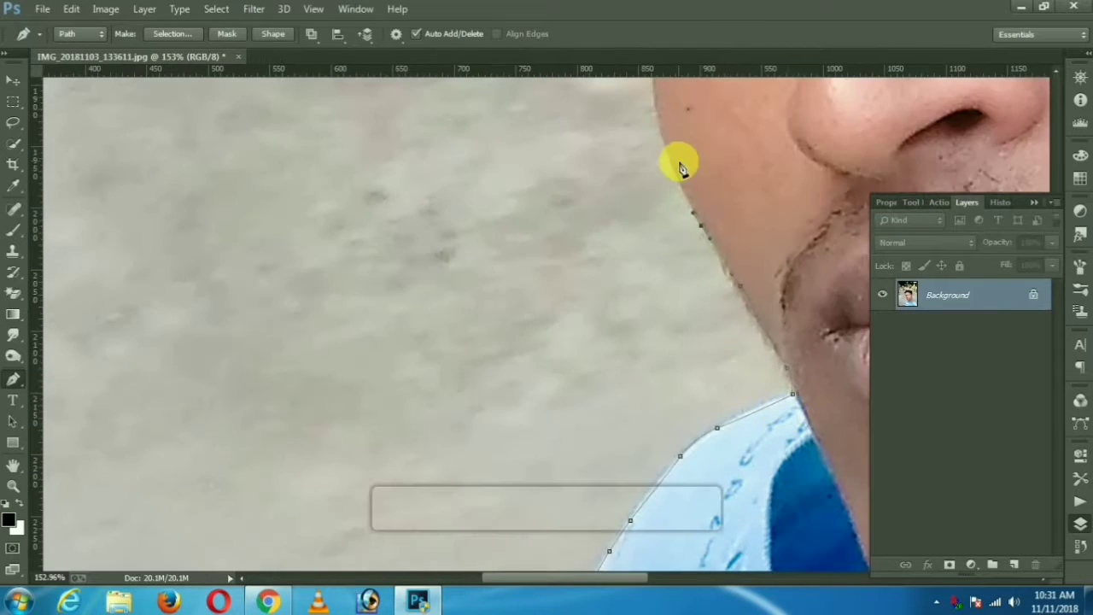
scroll(496, 325, up, 3)
click(491, 357)
scroll(465, 122, up, 3)
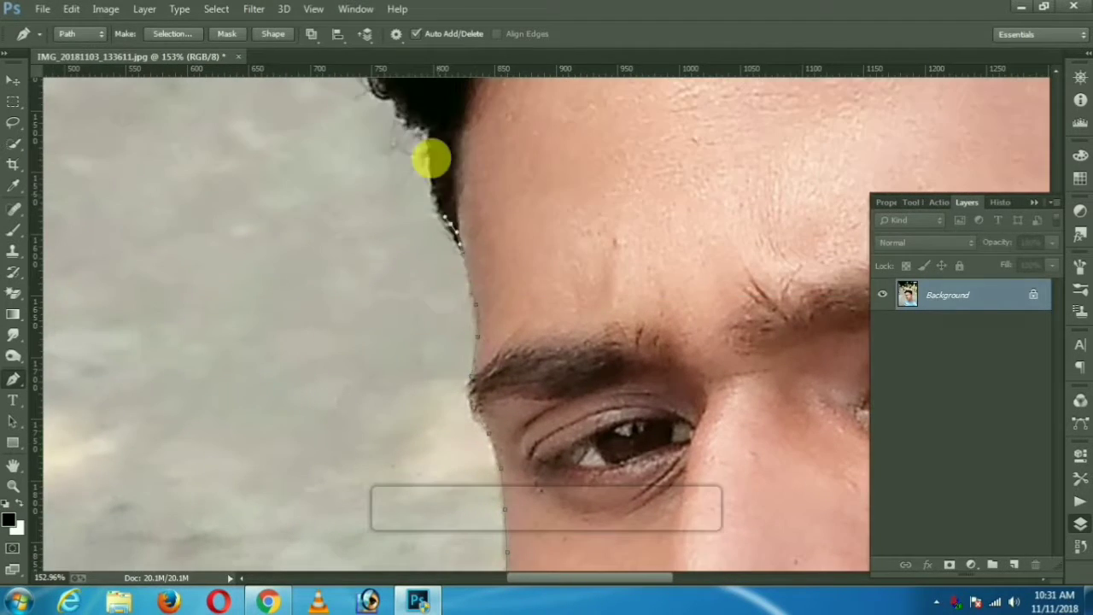
click(429, 159)
scroll(430, 159, right, 5)
scroll(307, 469, down, 2)
click(316, 325)
scroll(312, 316, down, 2)
click(312, 310)
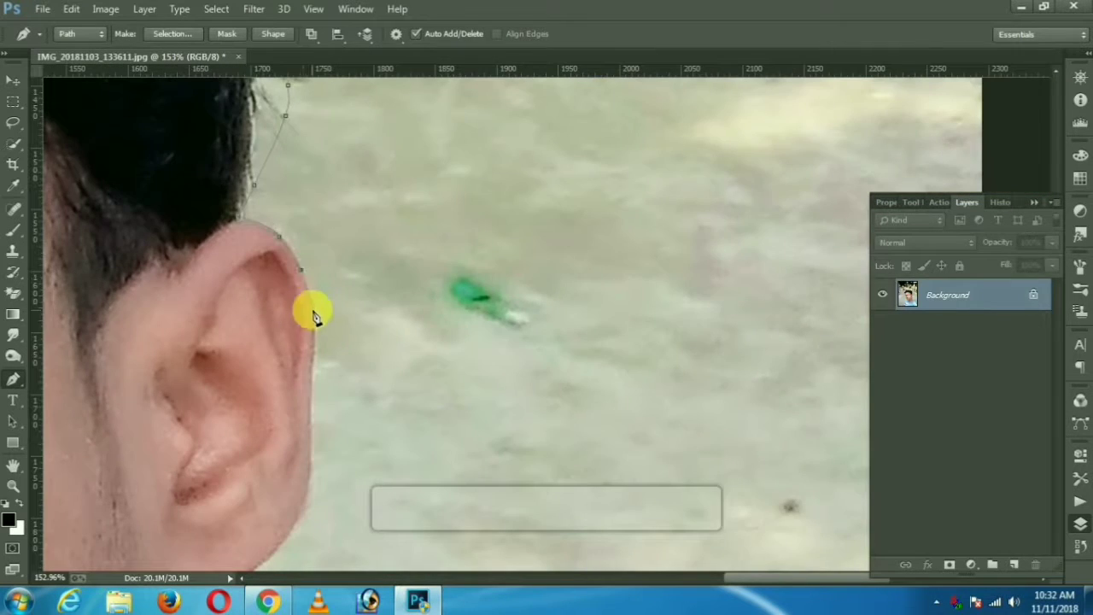
scroll(313, 320, down, 2)
click(305, 296)
click(301, 377)
click(262, 446)
- Finish the pen outline down the neck, collar and shirt shoulder
scroll(229, 482, down, 2)
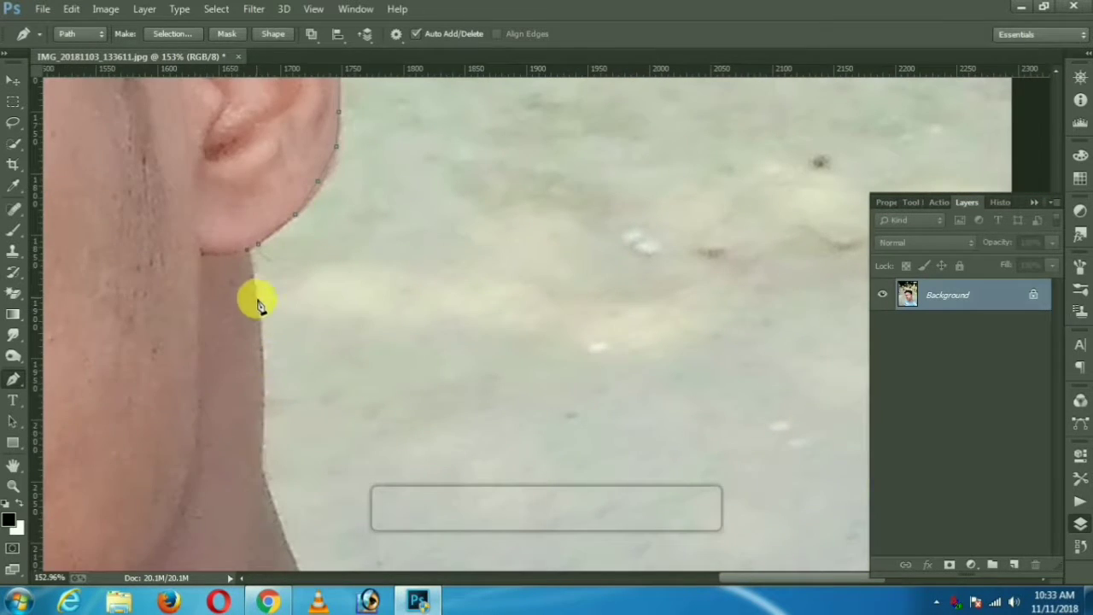
click(253, 458)
scroll(298, 281, down, 2)
click(285, 381)
scroll(285, 382, down, 2)
scroll(308, 385, down, 2)
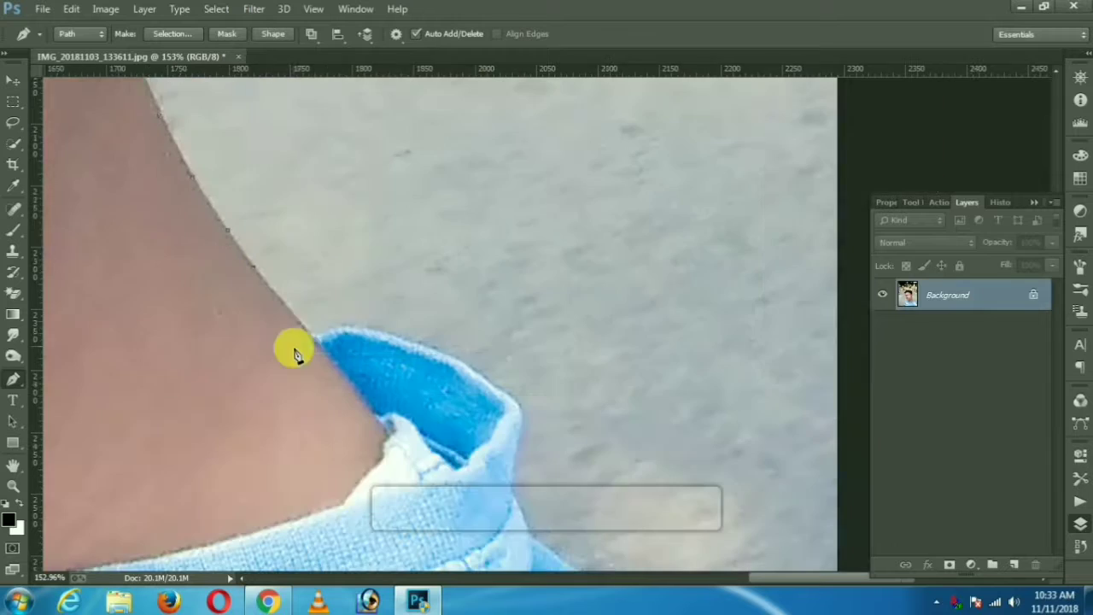
click(384, 329)
click(474, 370)
click(517, 411)
scroll(453, 376, down, 2)
click(380, 305)
scroll(398, 324, down, 2)
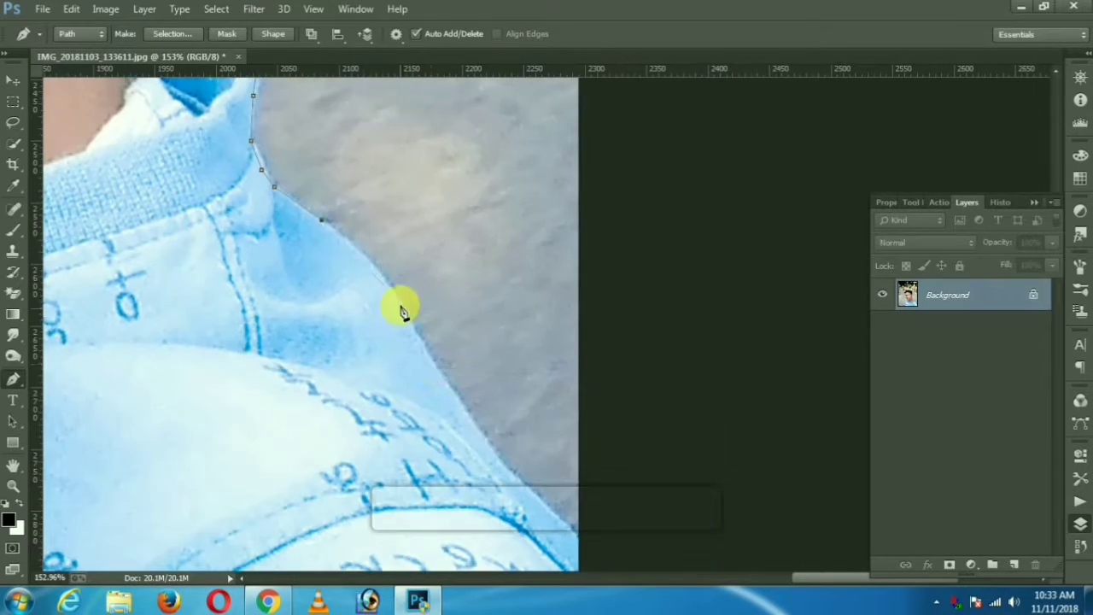
scroll(490, 341, down, 2)
scroll(428, 384, down, 2)
scroll(262, 363, down, 3)
scroll(659, 274, down, 3)
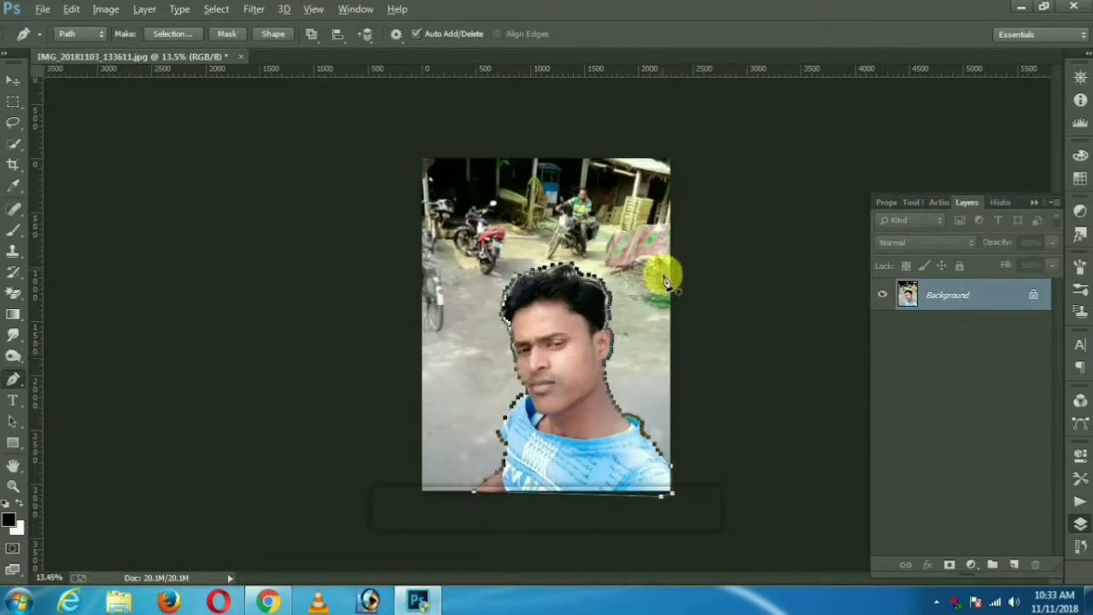
scroll(561, 312, up, 1)
- Turn the path into a selection and add a layer mask hiding the street
right_click(566, 376)
click(618, 262)
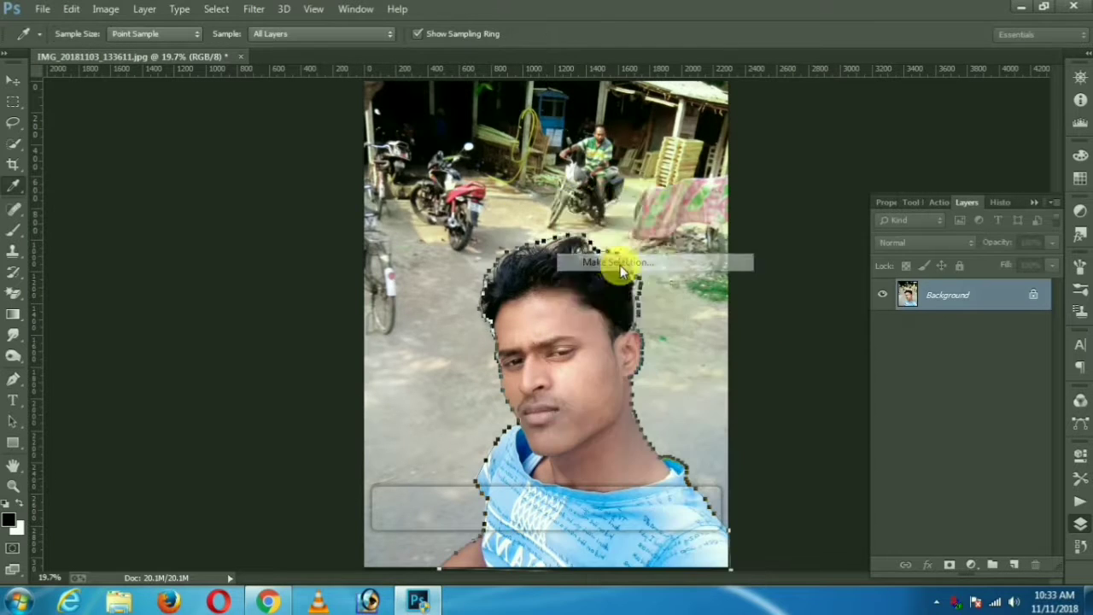
click(652, 175)
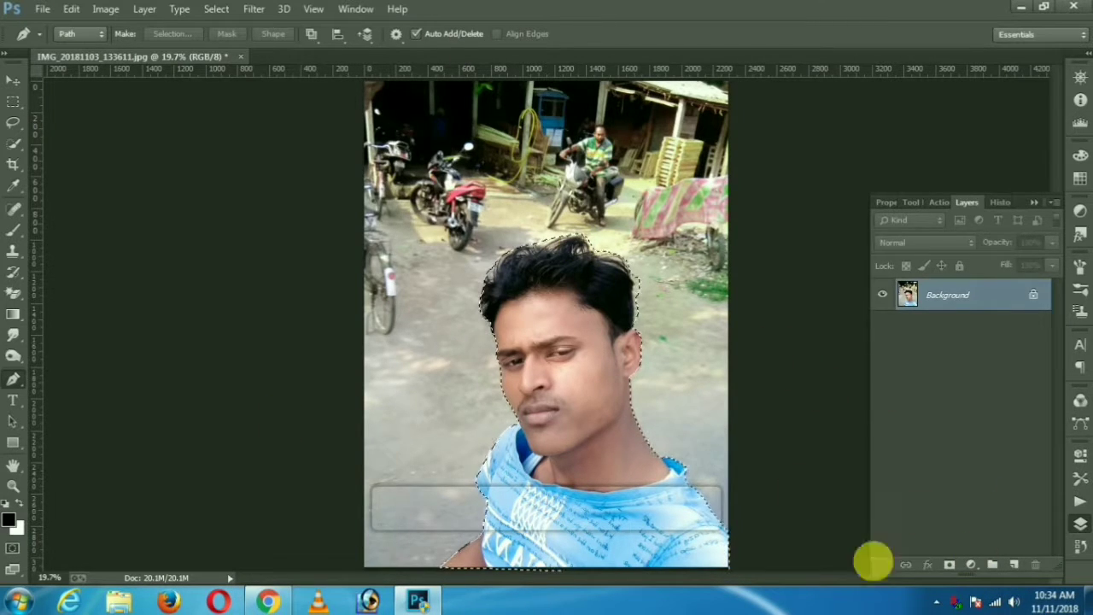
click(950, 565)
- Open Refine Mask on the layer mask and preview the cut-out On Black
right_click(940, 295)
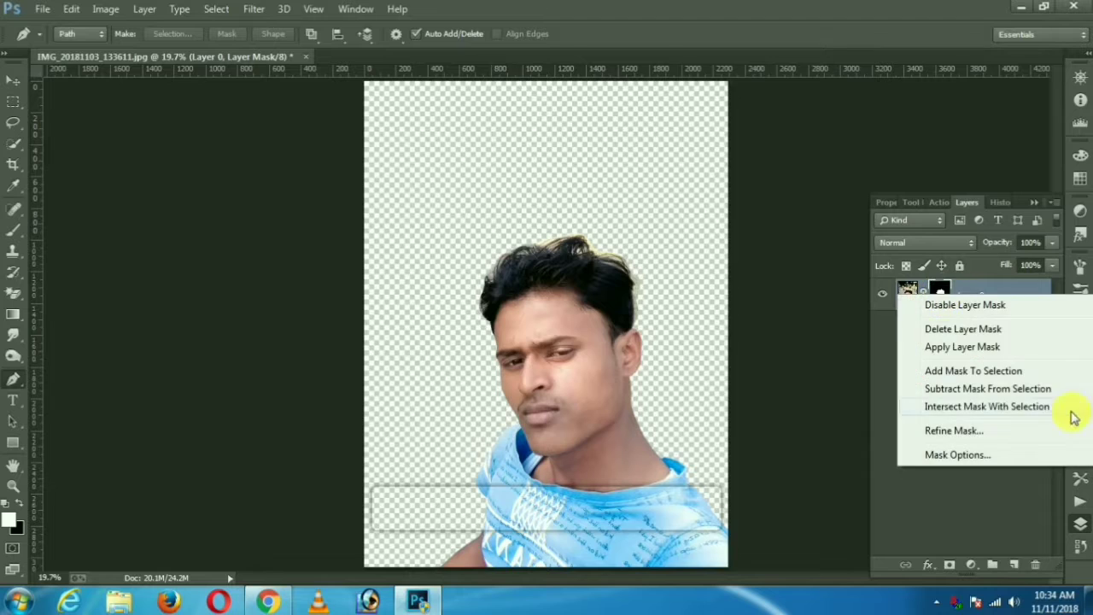
click(1001, 432)
click(530, 116)
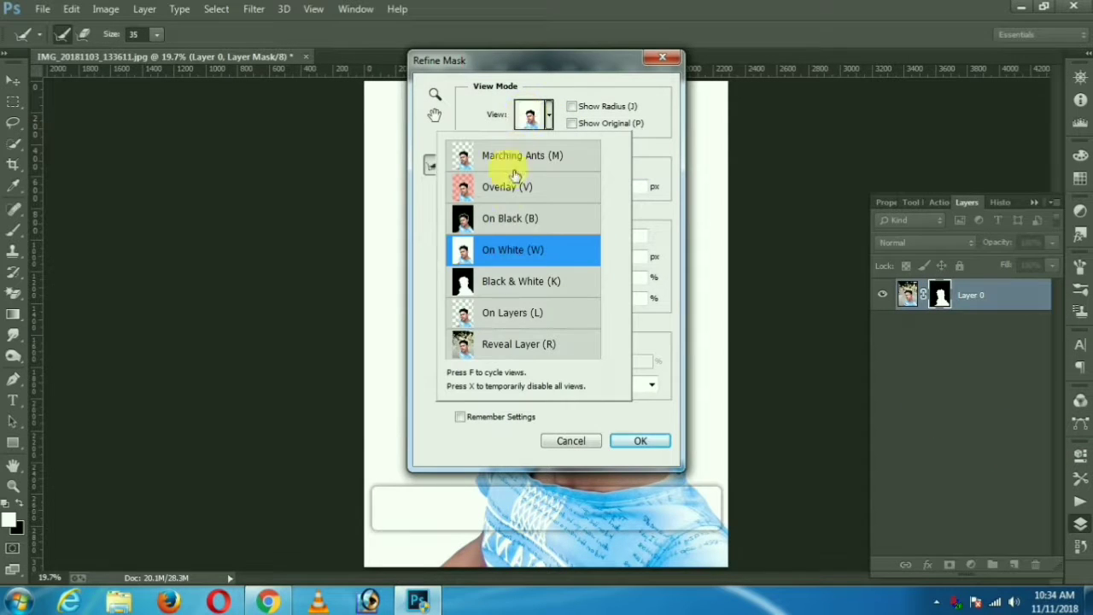
click(487, 219)
drag(512, 63, 818, 103)
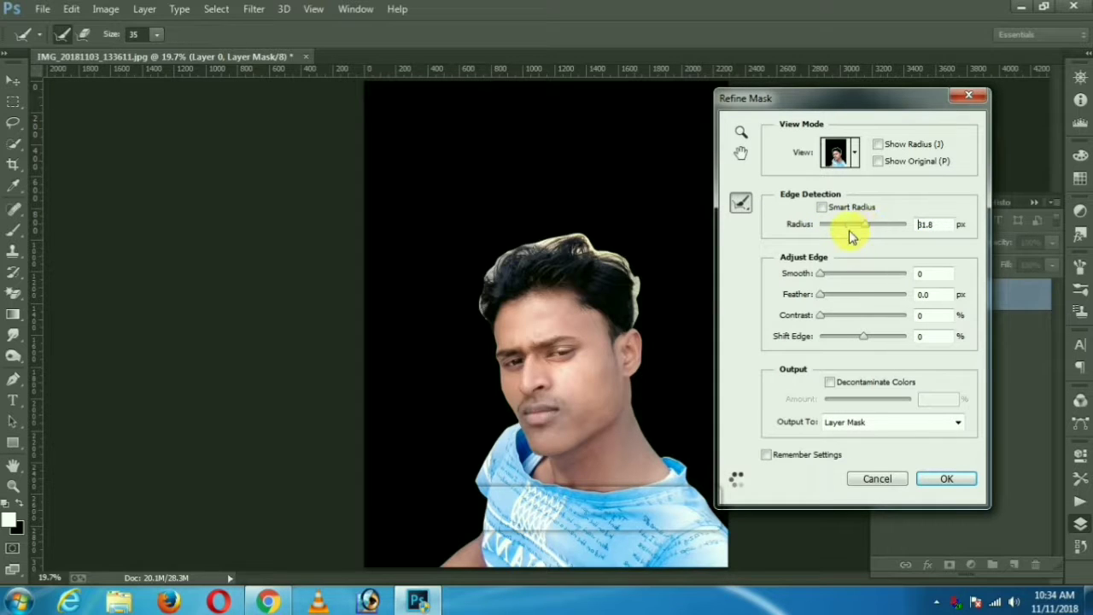
- Set radius 76.2, smooth 56, feather 1.9 px, decontaminate colors, output to a new layer
drag(849, 230, 858, 232)
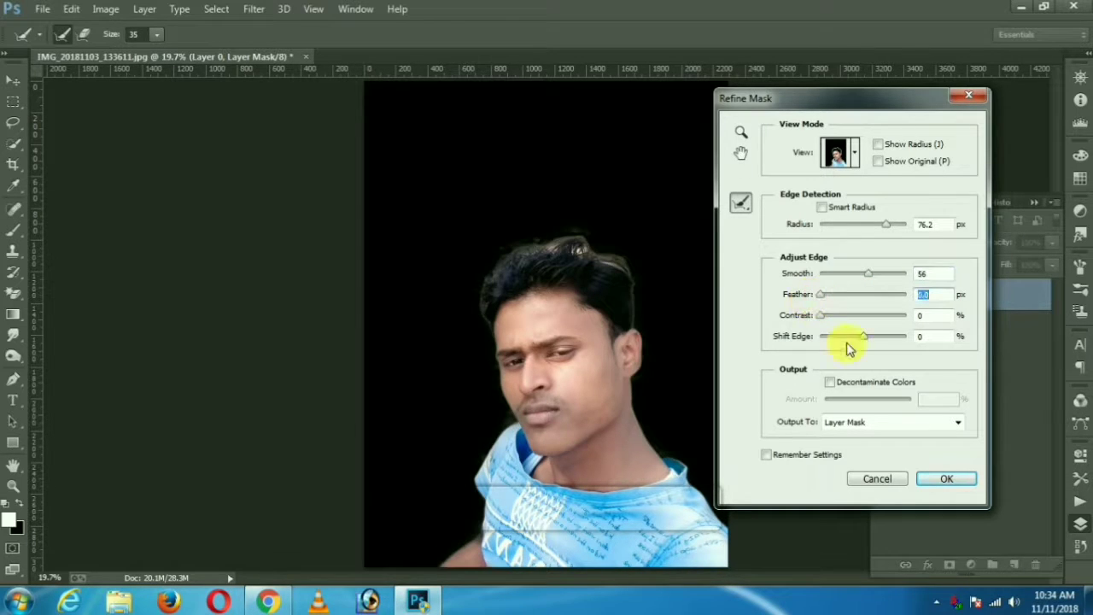
mouse_move(858, 299)
mouse_down()
mouse_move(919, 299)
mouse_move(811, 299)
mouse_up()
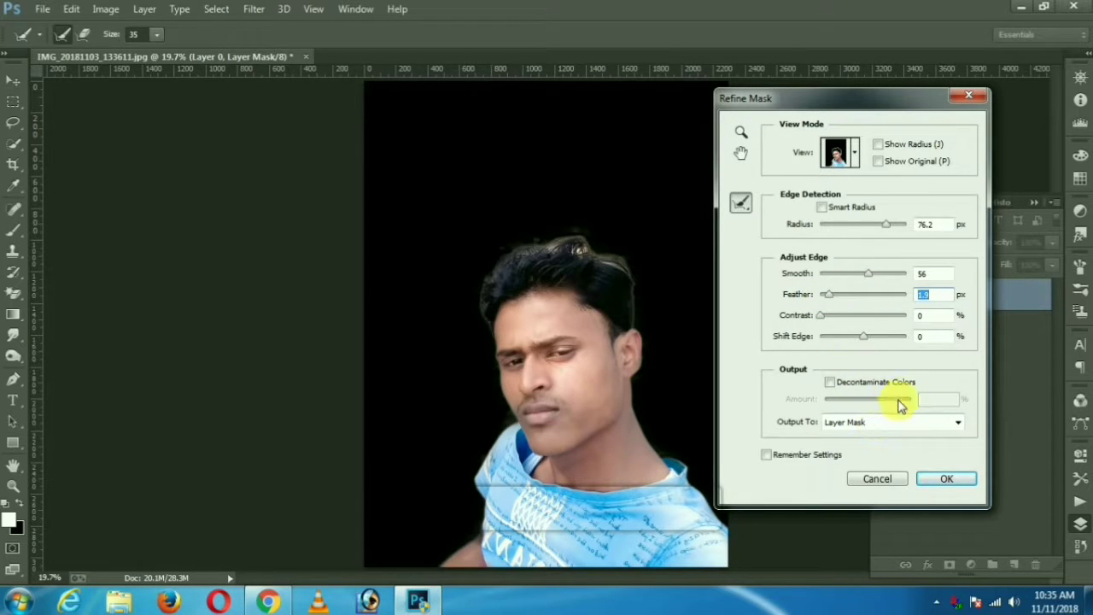
click(854, 385)
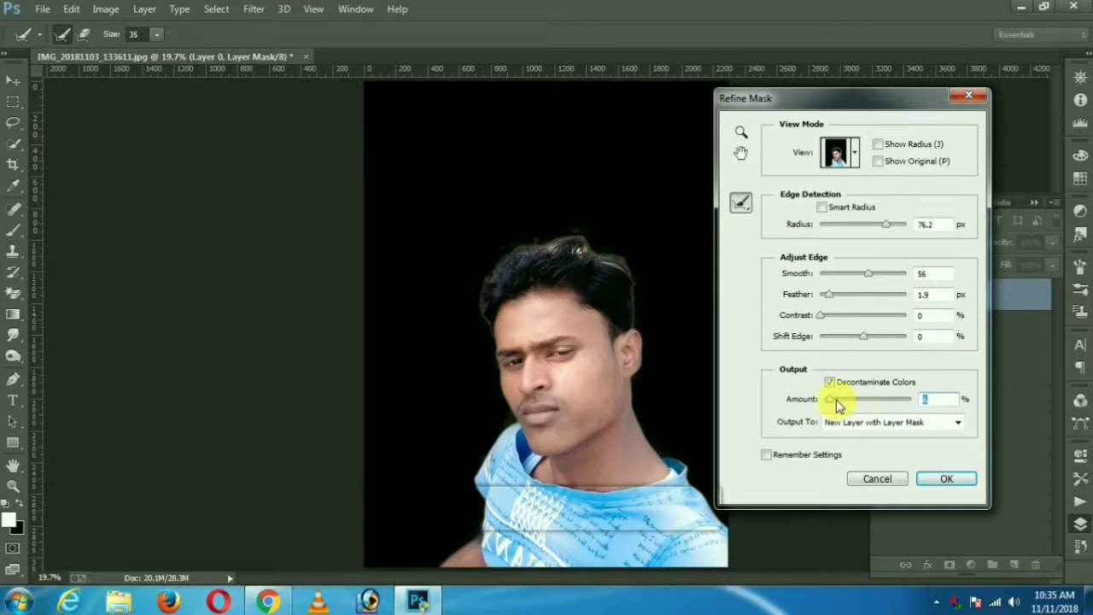
click(862, 422)
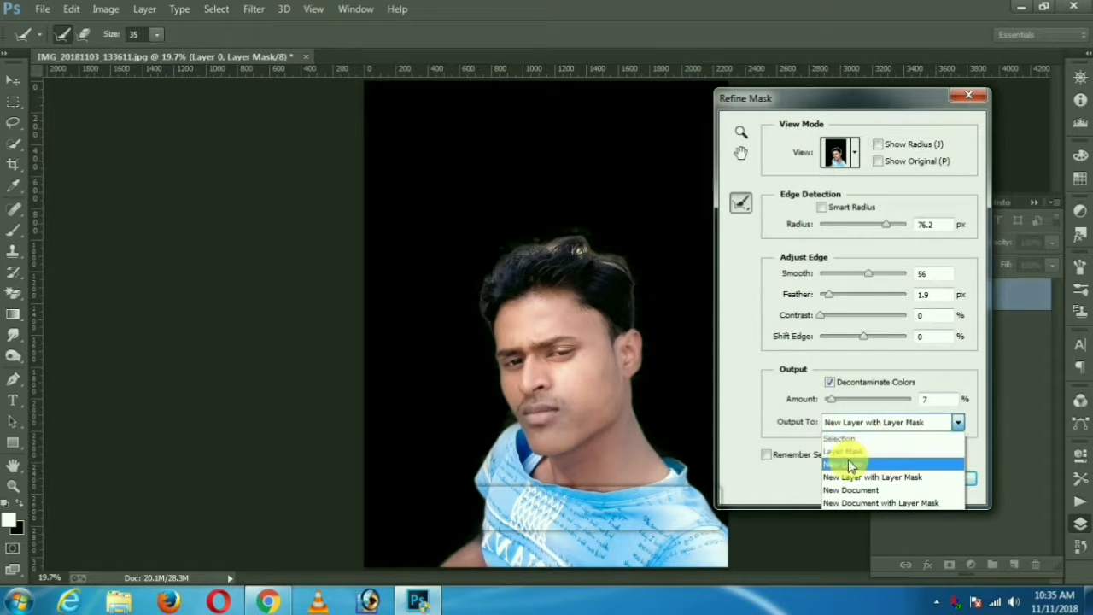
click(866, 463)
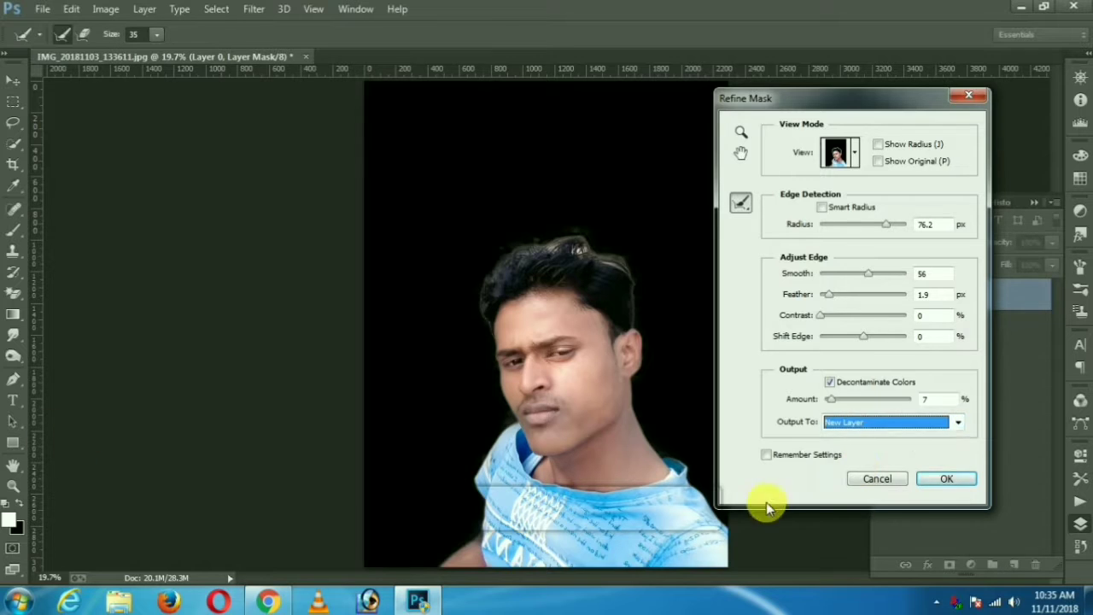
click(945, 479)
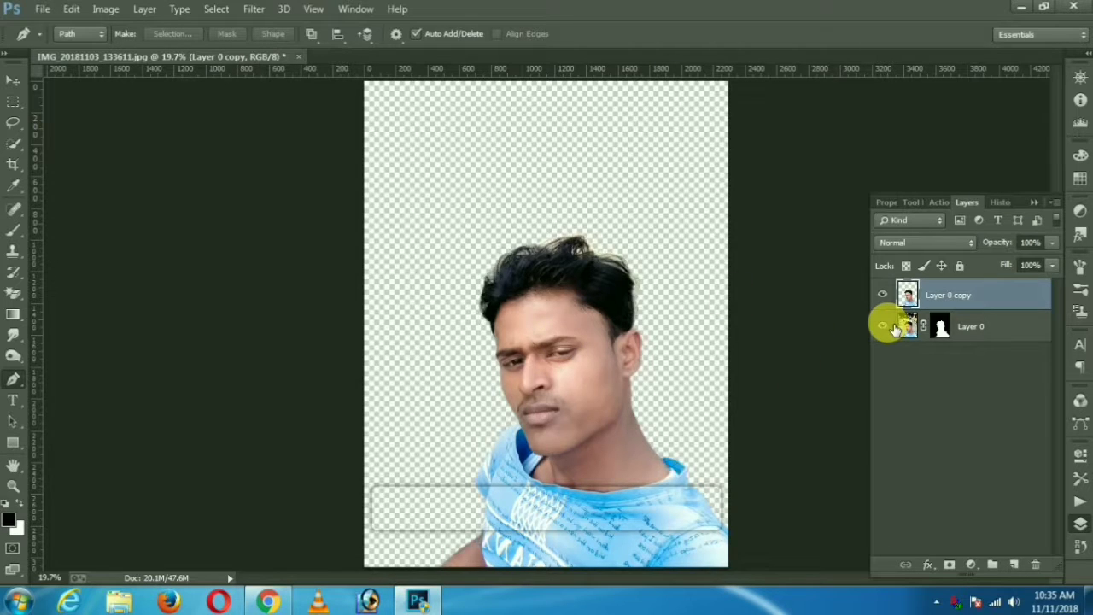
- Show Layer 0 and delete its mask, undoing an accidental Apply Layer Mask first
click(887, 327)
click(887, 327)
click(947, 328)
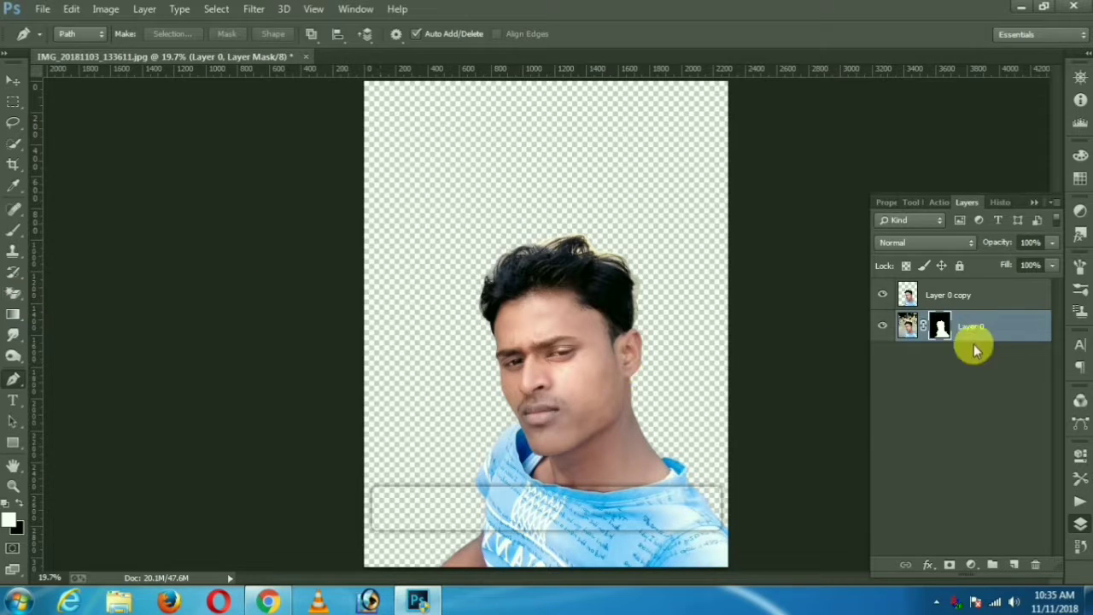
click(911, 299)
click(939, 325)
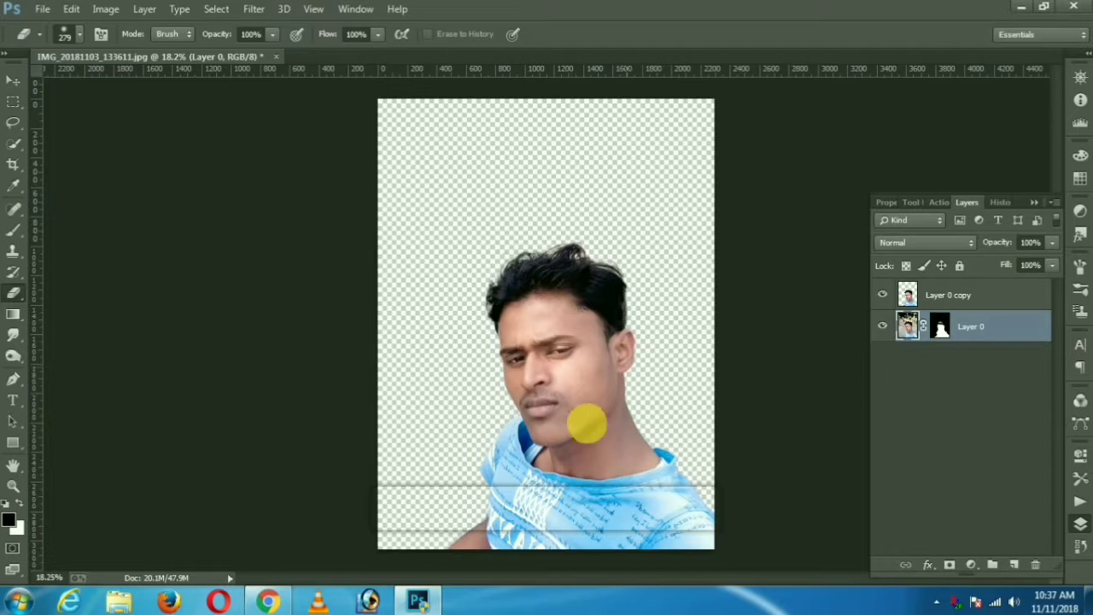
right_click(939, 323)
click(947, 373)
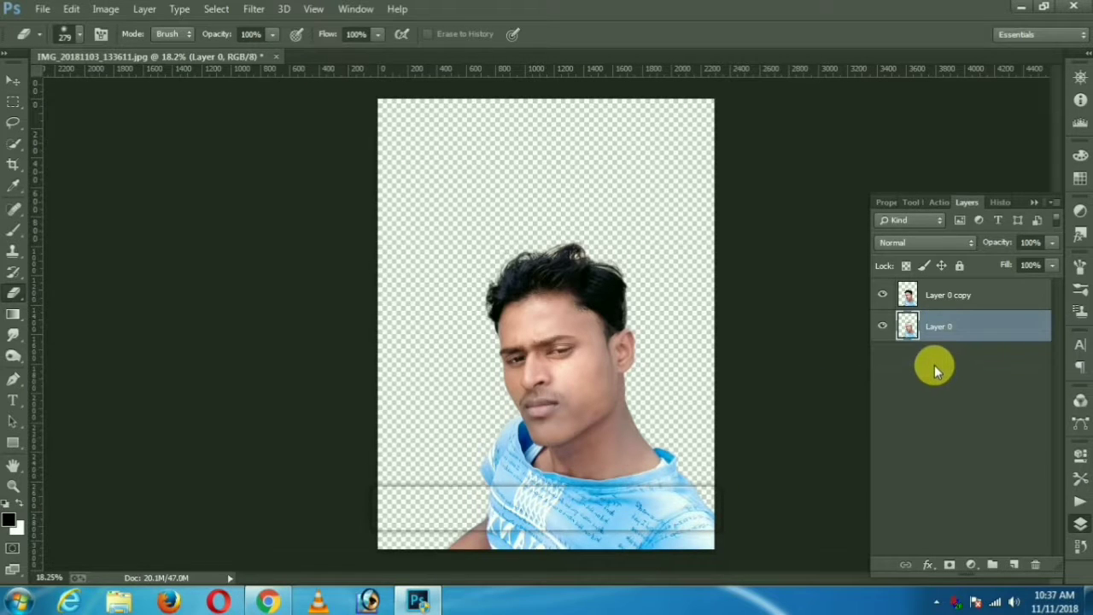
key(ctrl+z)
right_click(935, 325)
click(923, 361)
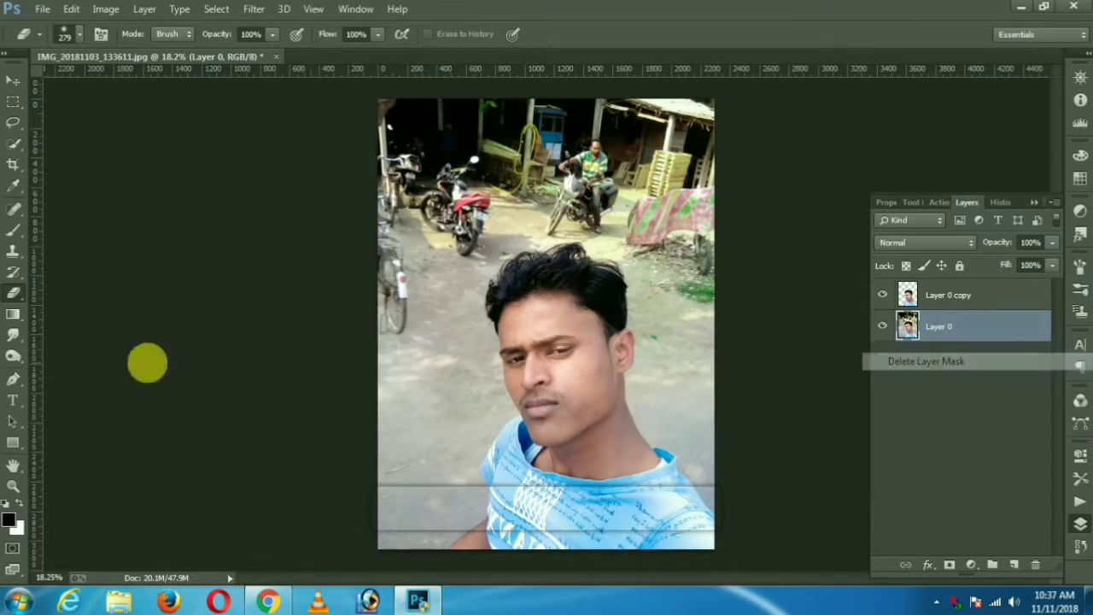
click(884, 325)
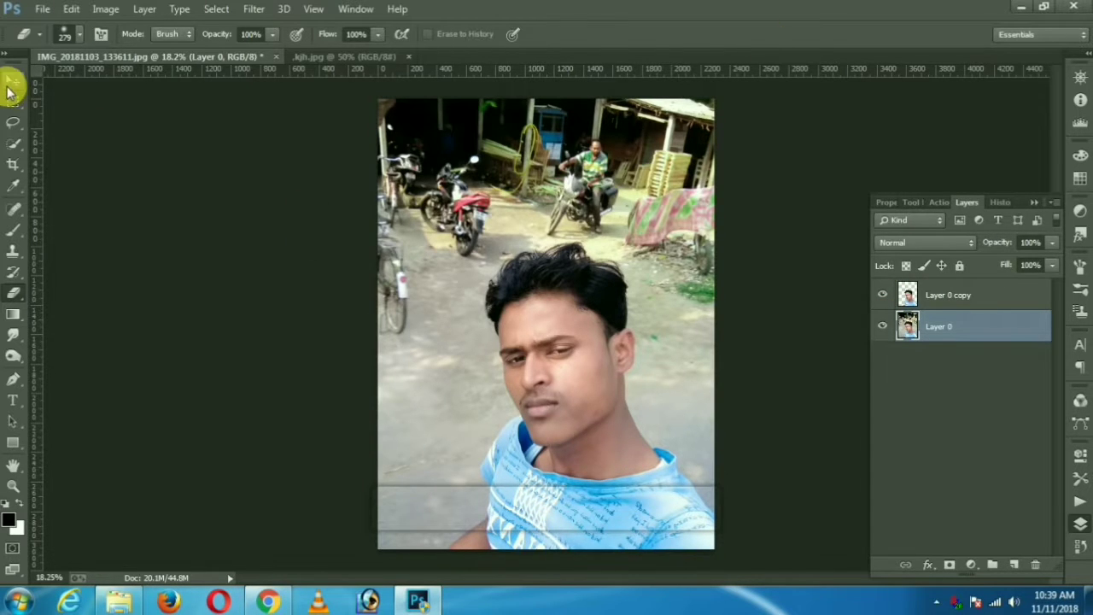
- Bring kjh.jpg into the portrait as Layer 1, scaled to 413.65% to fill the backdrop
click(13, 80)
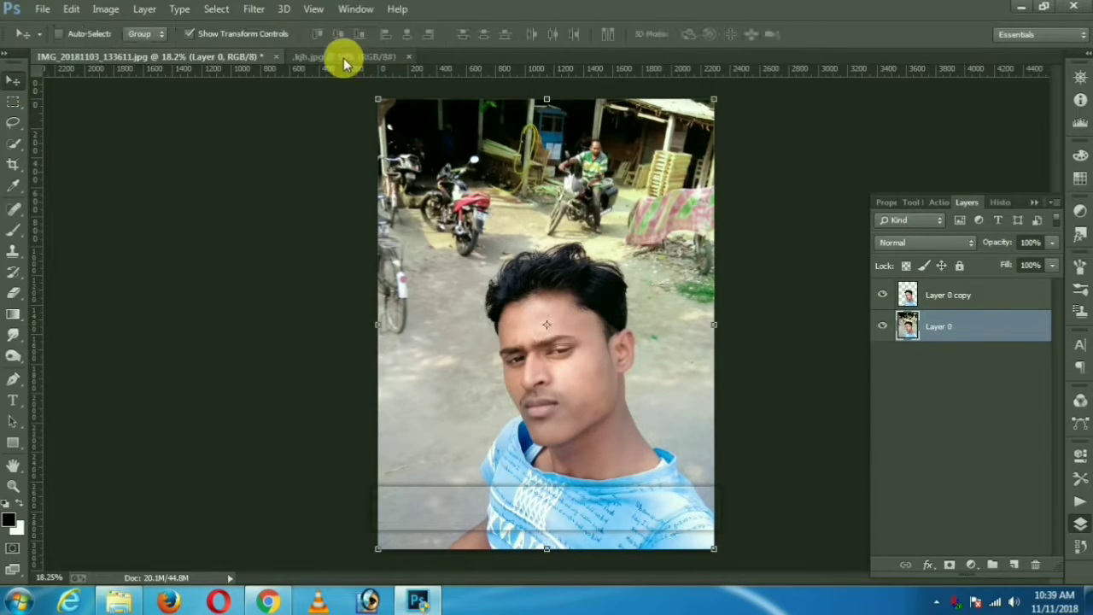
click(341, 56)
mouse_move(527, 351)
mouse_down()
mouse_move(178, 54)
mouse_move(527, 341)
mouse_up()
drag(611, 412, 843, 603)
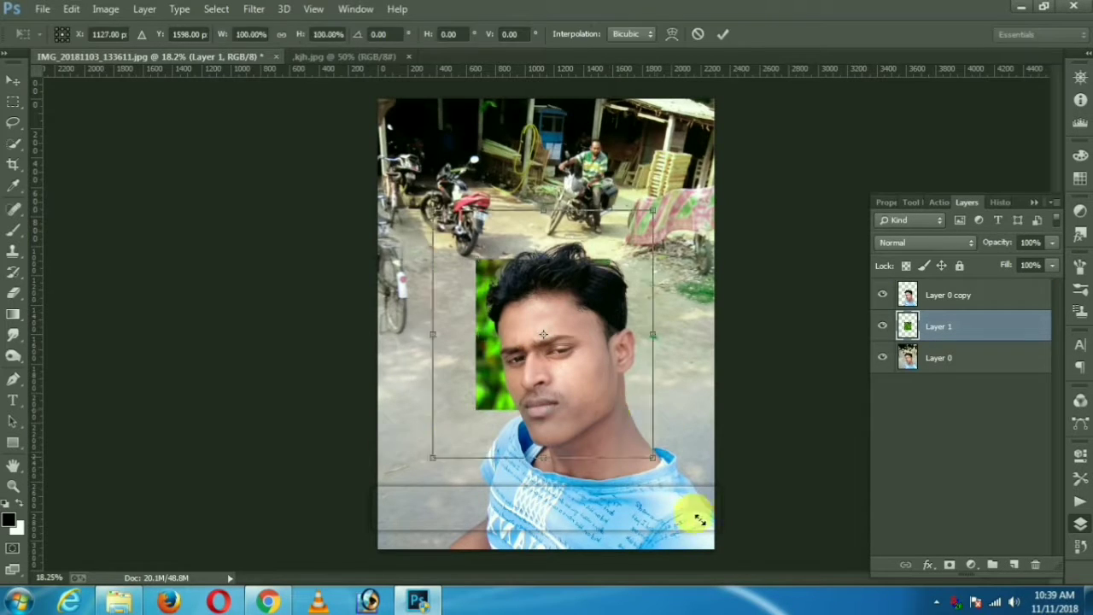
drag(626, 213, 639, 341)
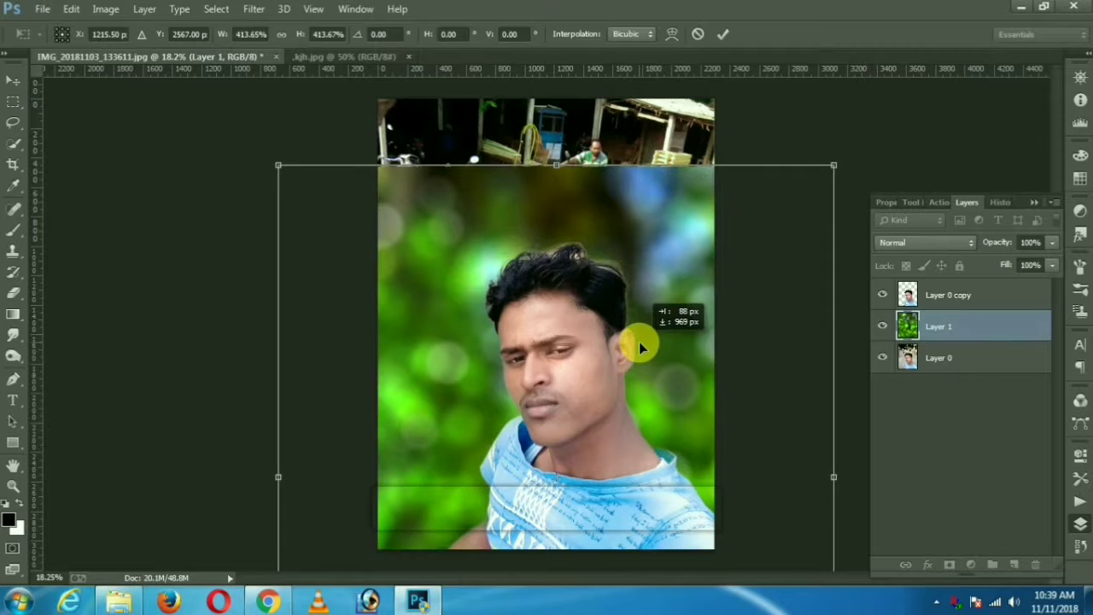
key(Return)
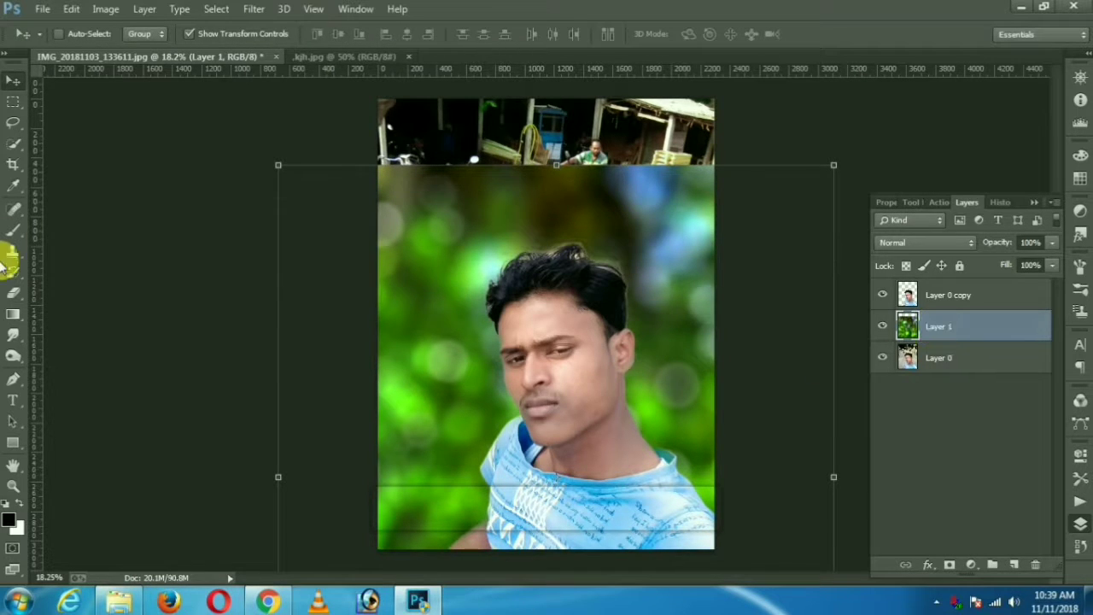
- Crop the canvas's top edge down to remove the street strip
click(12, 164)
drag(547, 97, 552, 132)
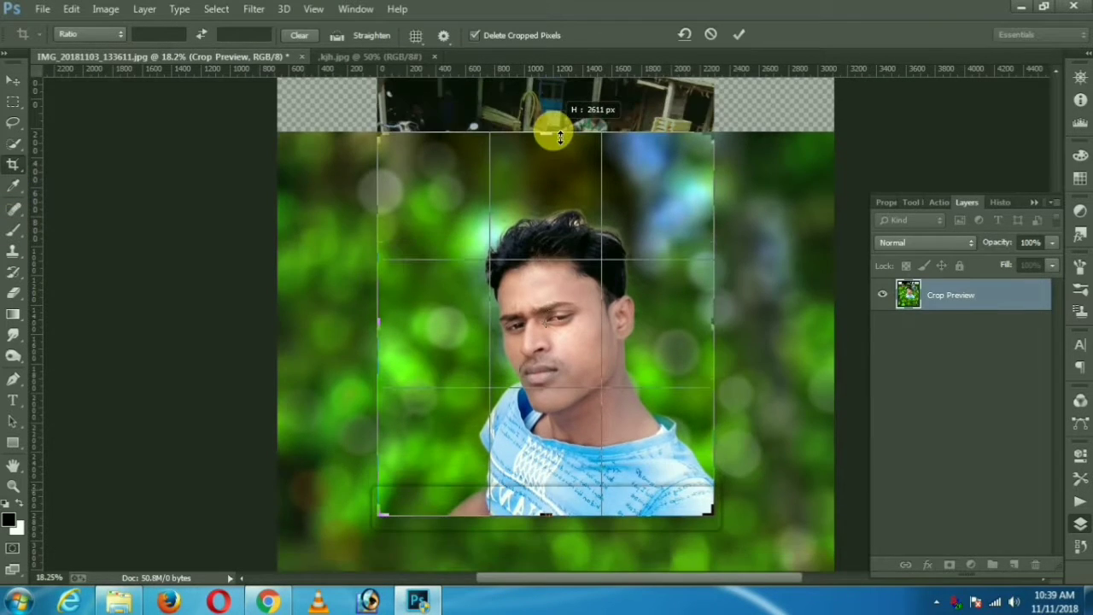
click(739, 34)
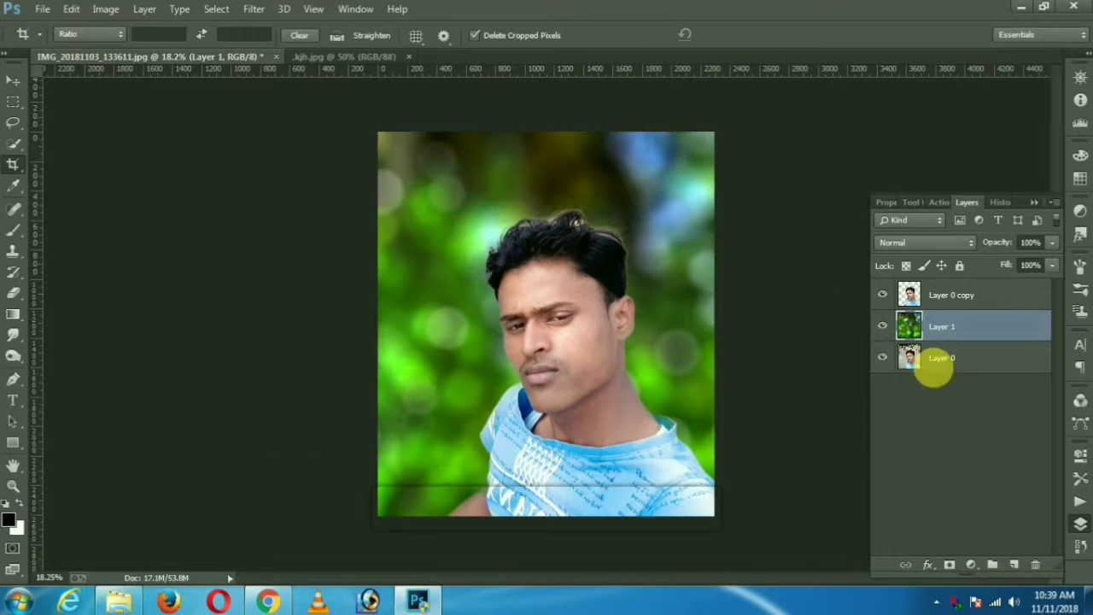
- Heal a chin blemish on Layer 0 copy with the Spot Healing Brush
key(e)
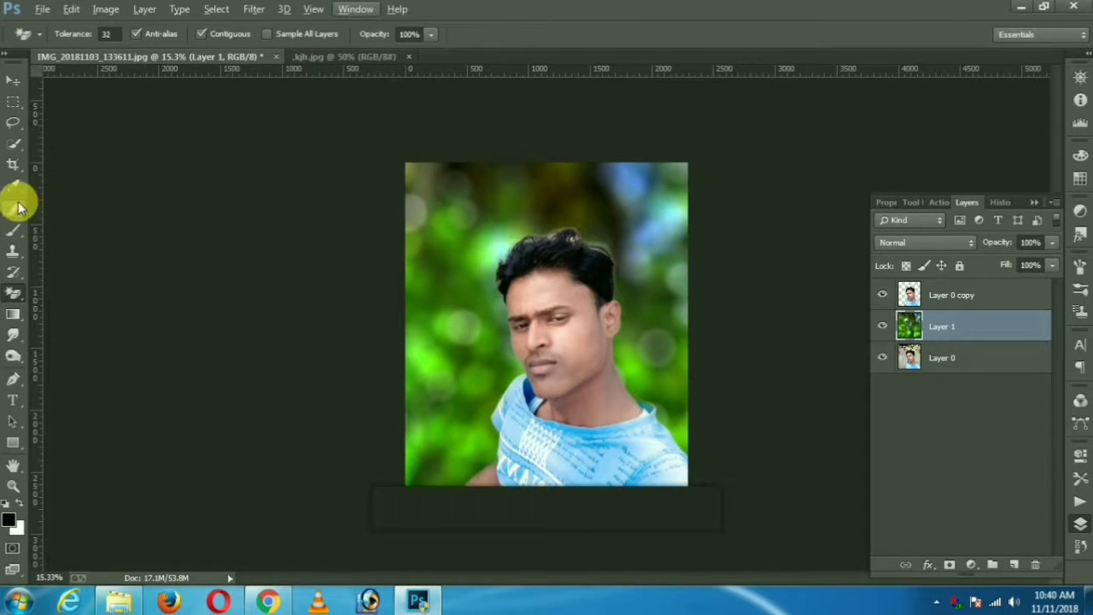
right_click(18, 207)
click(81, 209)
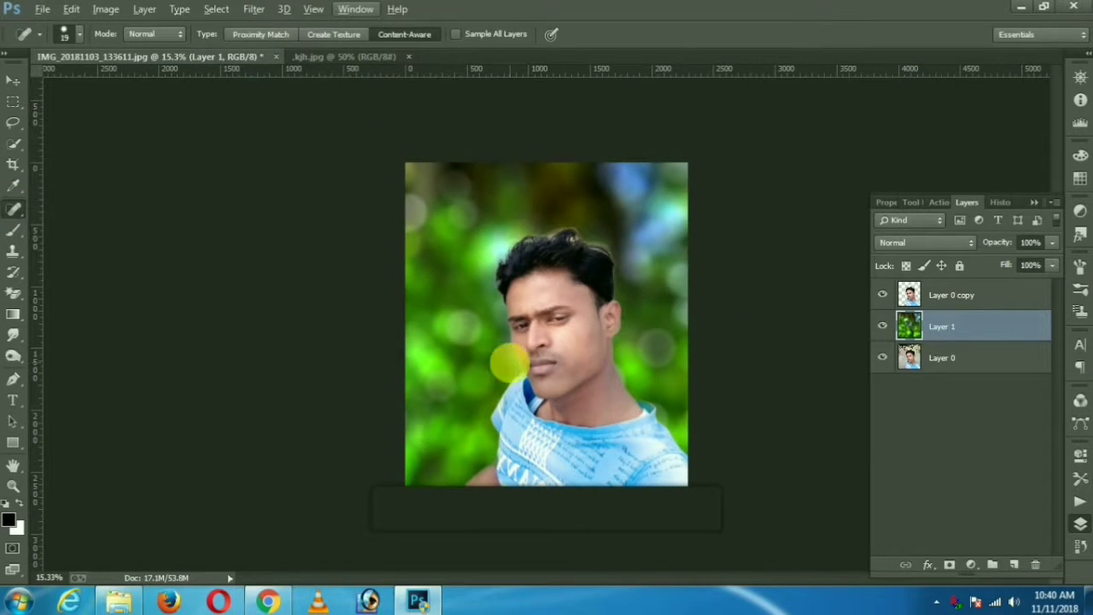
scroll(586, 383, up, 5)
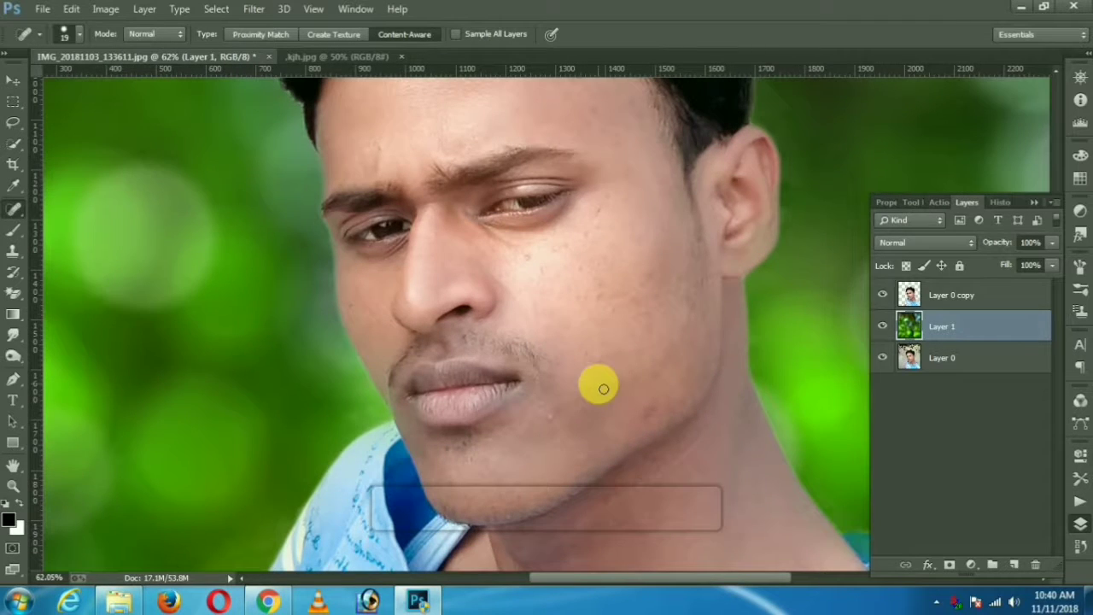
click(935, 295)
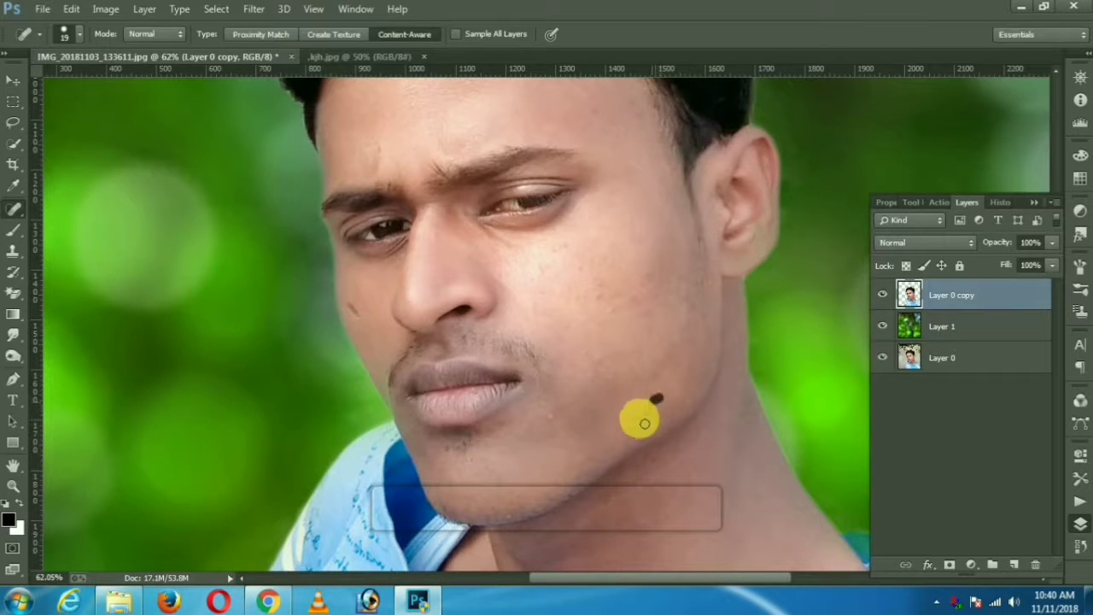
scroll(501, 430, down, 1)
scroll(500, 429, down, 1)
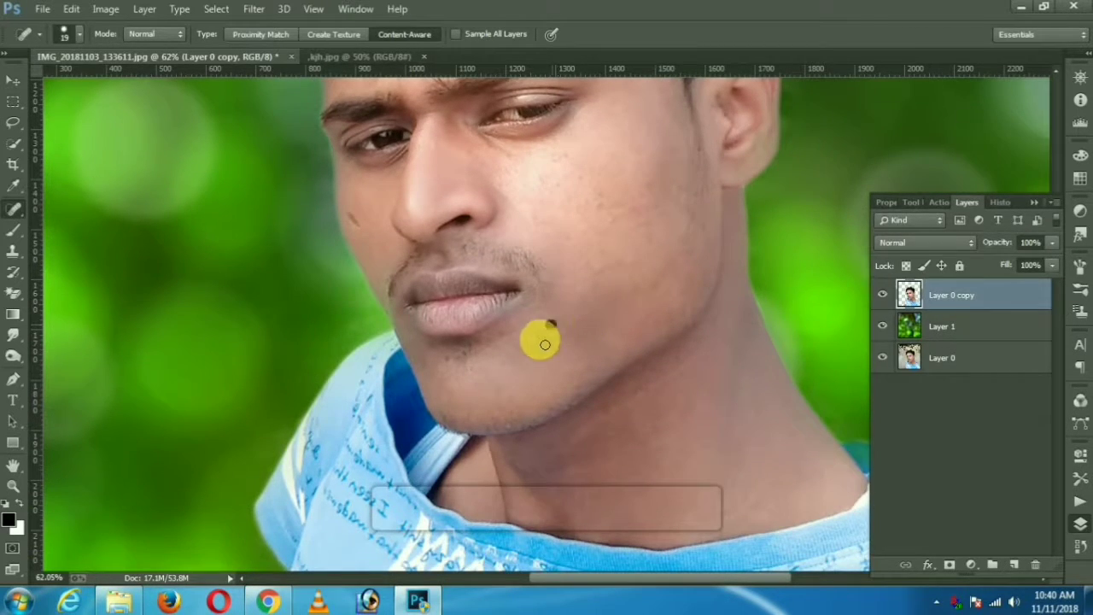
drag(441, 358, 483, 361)
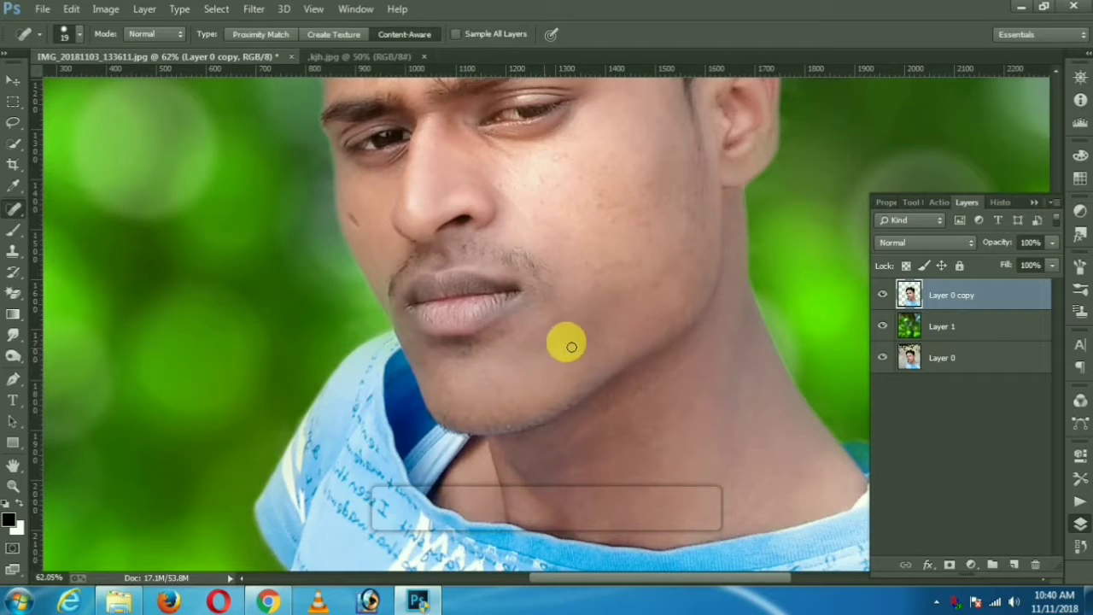
- Heal the dark moles on both cheeks
scroll(580, 325, up, 1)
scroll(589, 295, up, 1)
scroll(465, 213, up, 1)
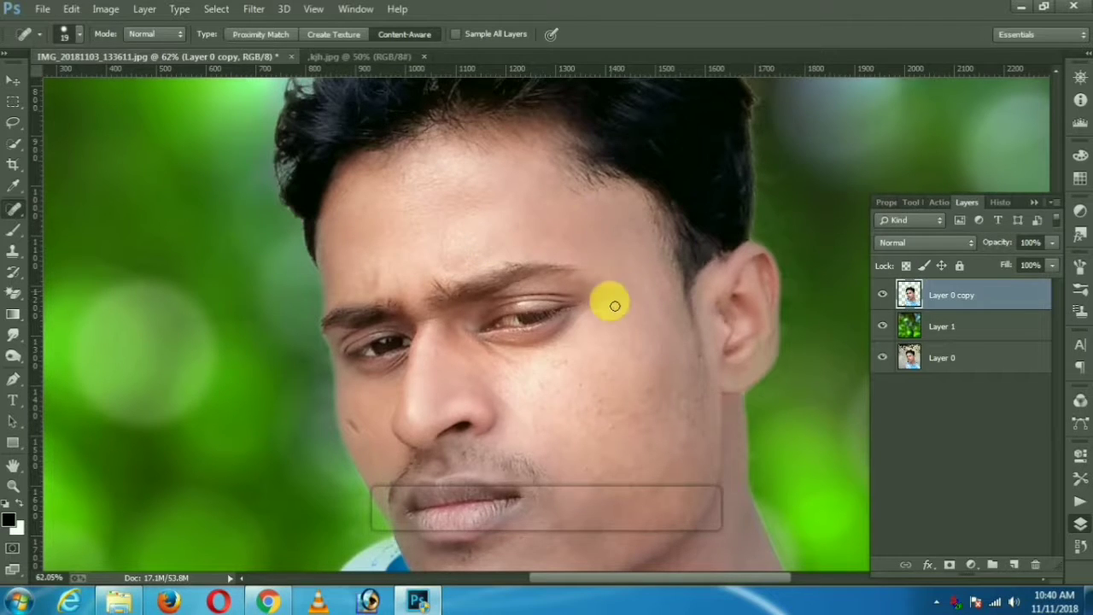
scroll(608, 298, down, 1)
click(653, 329)
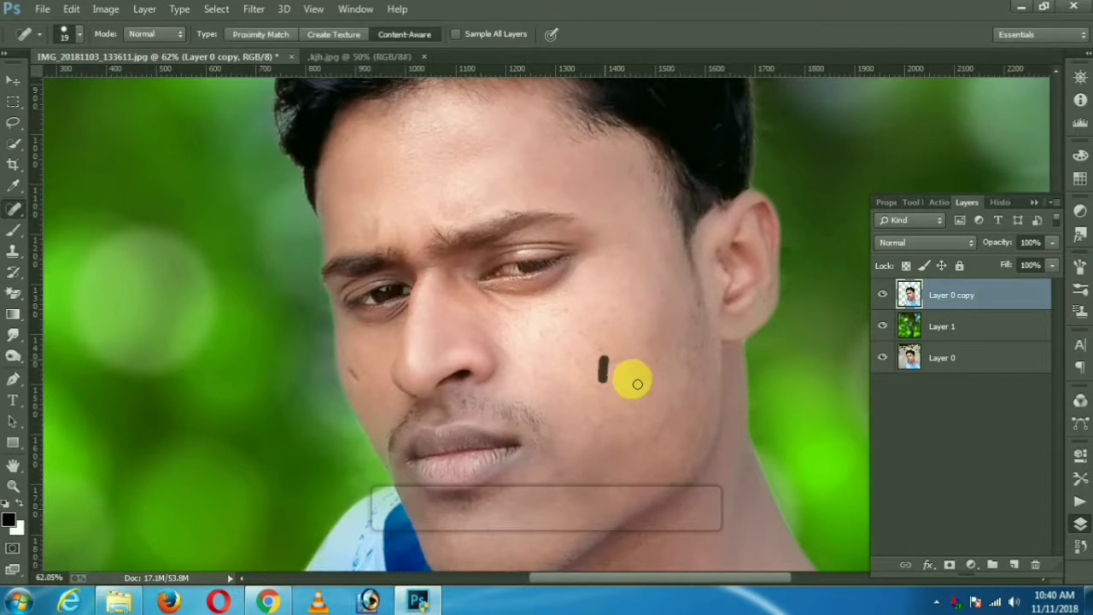
scroll(637, 385, down, 1)
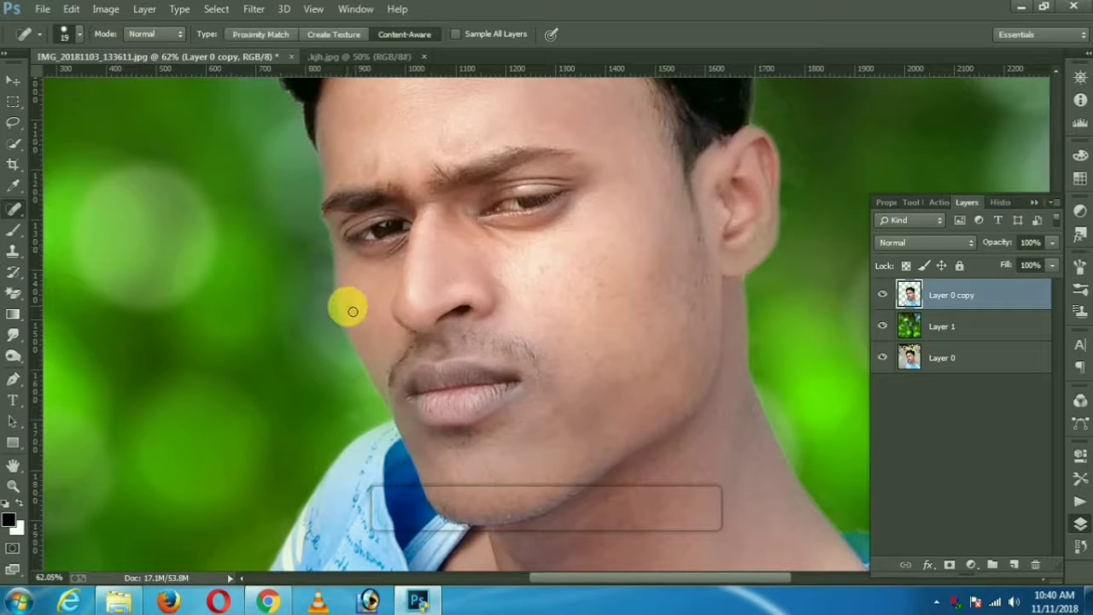
scroll(367, 334, down, 1)
mouse_move(350, 266)
mouse_down()
mouse_move(366, 295)
mouse_move(353, 261)
mouse_up()
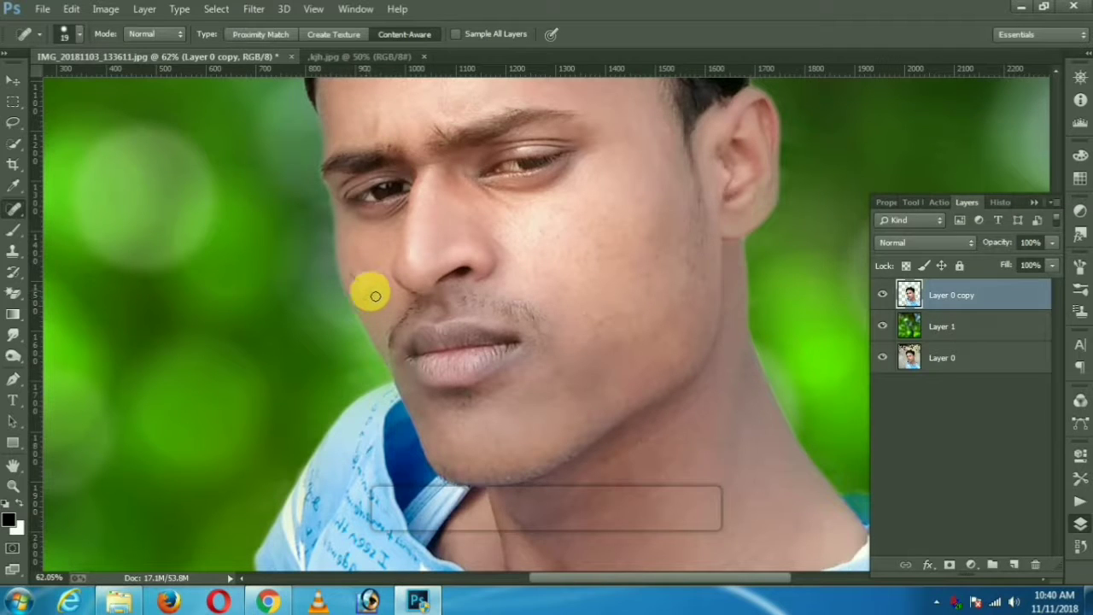
drag(352, 273, 370, 299)
- Heal the dark spots by the lip corners and just below the nose
scroll(374, 304, down, 1)
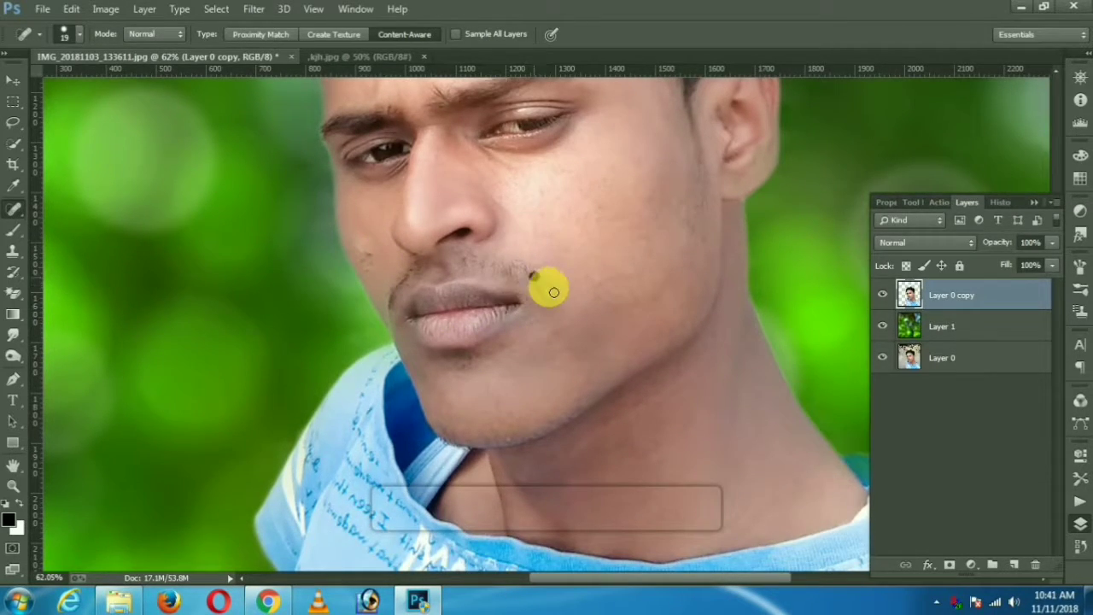
click(529, 278)
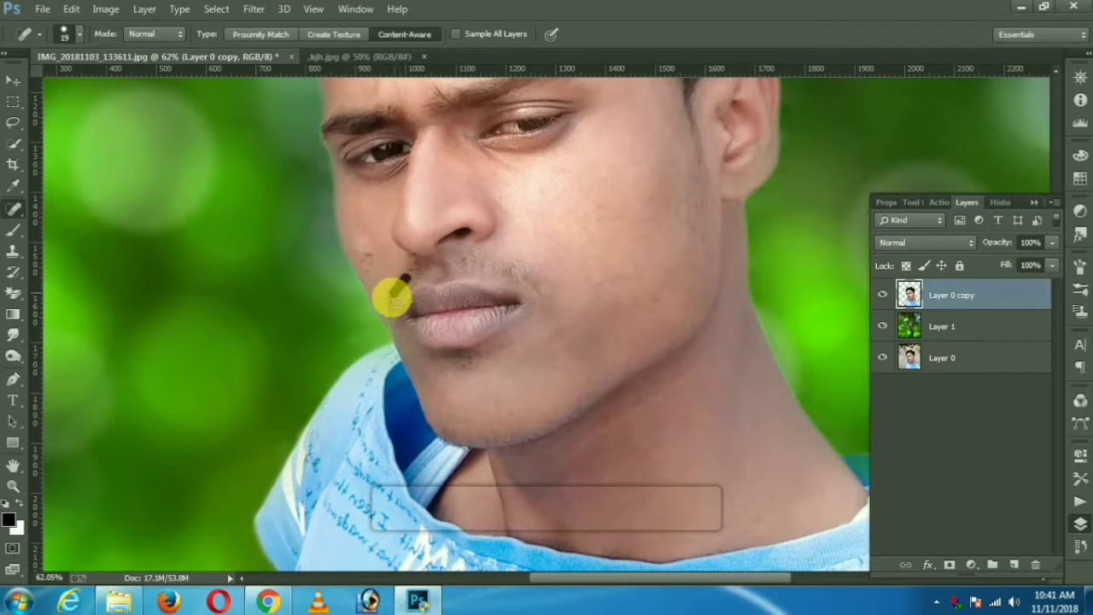
click(389, 304)
scroll(516, 308, up, 1)
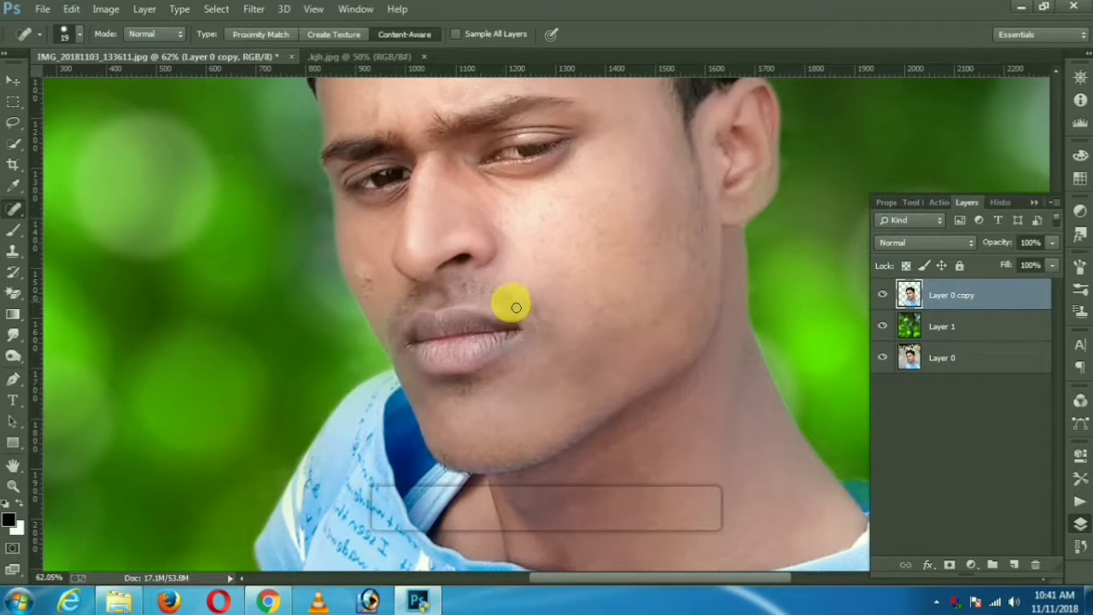
click(462, 287)
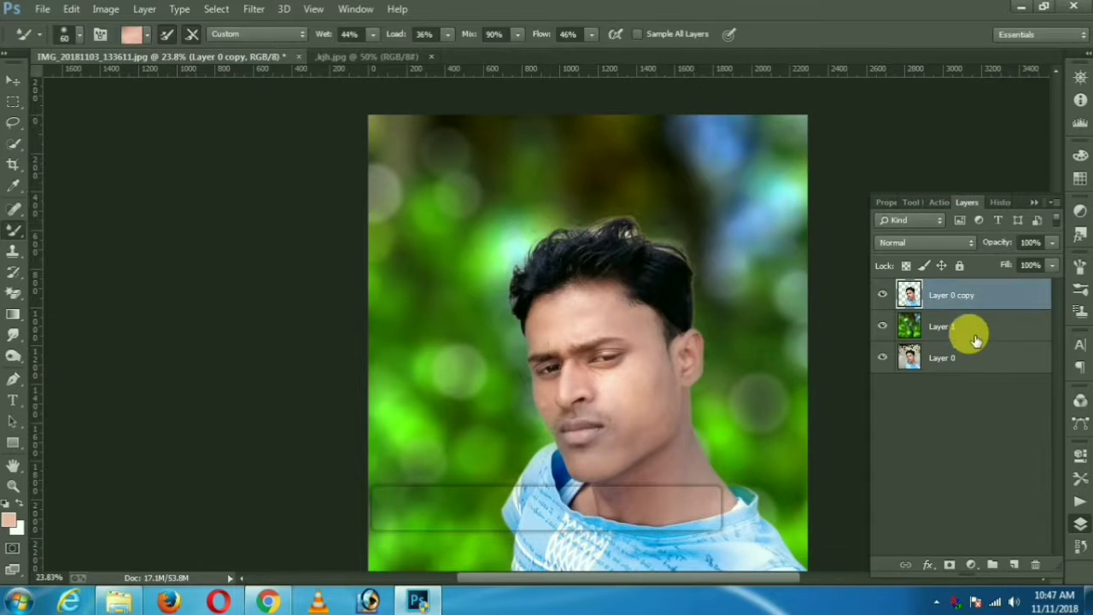
right_click(976, 340)
- Merge the retouched layers down into Layer 0 and duplicate it as Layer 0 copy
click(683, 456)
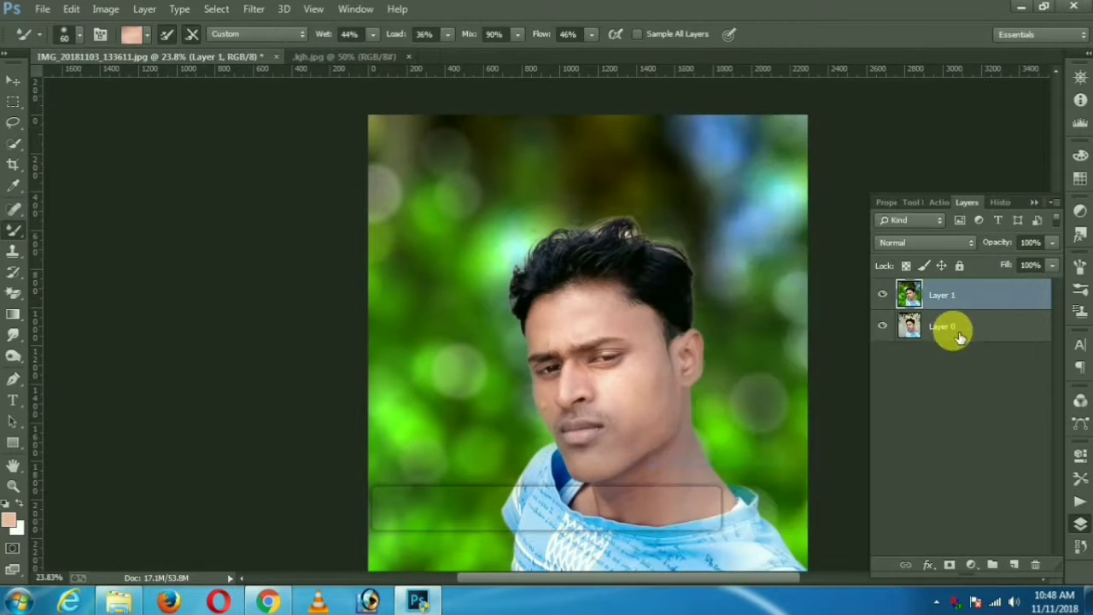
right_click(949, 297)
click(683, 460)
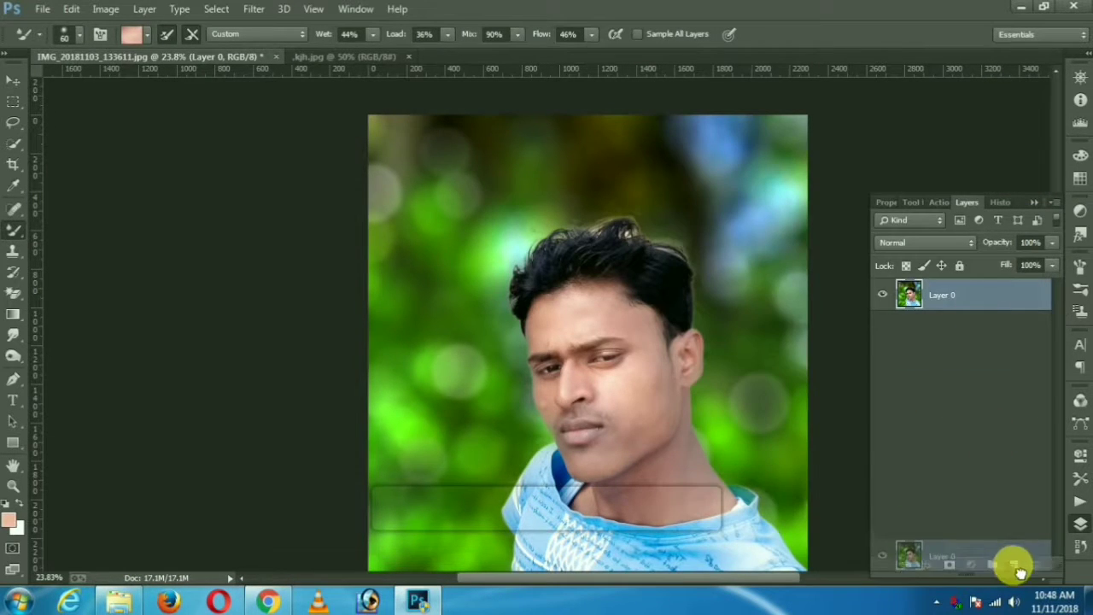
drag(948, 296, 1014, 565)
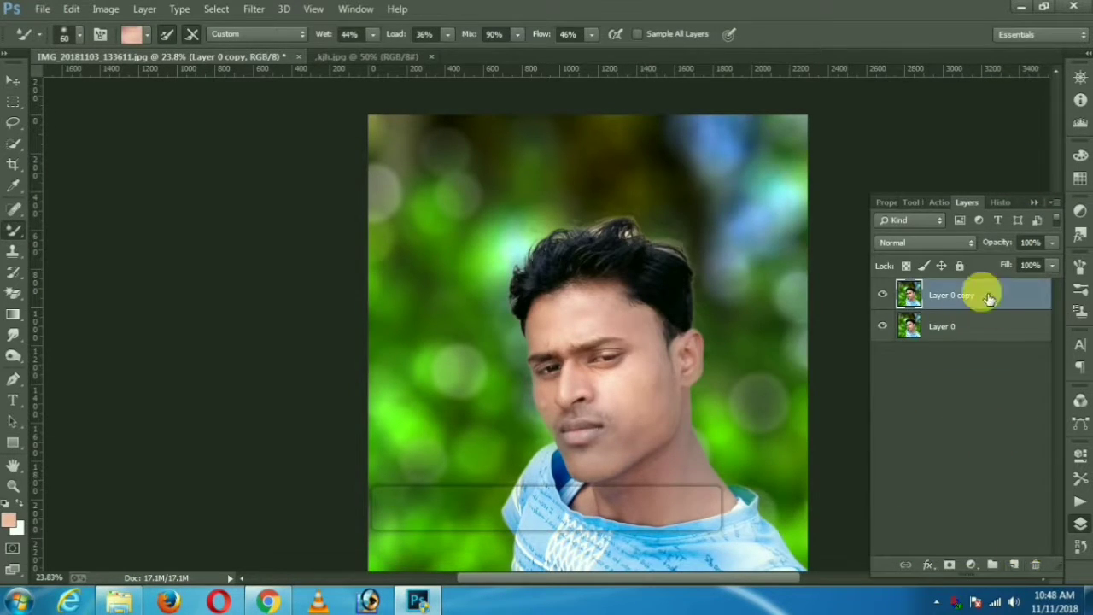
- Switch to the Mixer Brush set to Wet 7%, Load 78%, Mix 90%, Flow 84%
right_click(13, 231)
click(85, 273)
scroll(473, 367, up, 2)
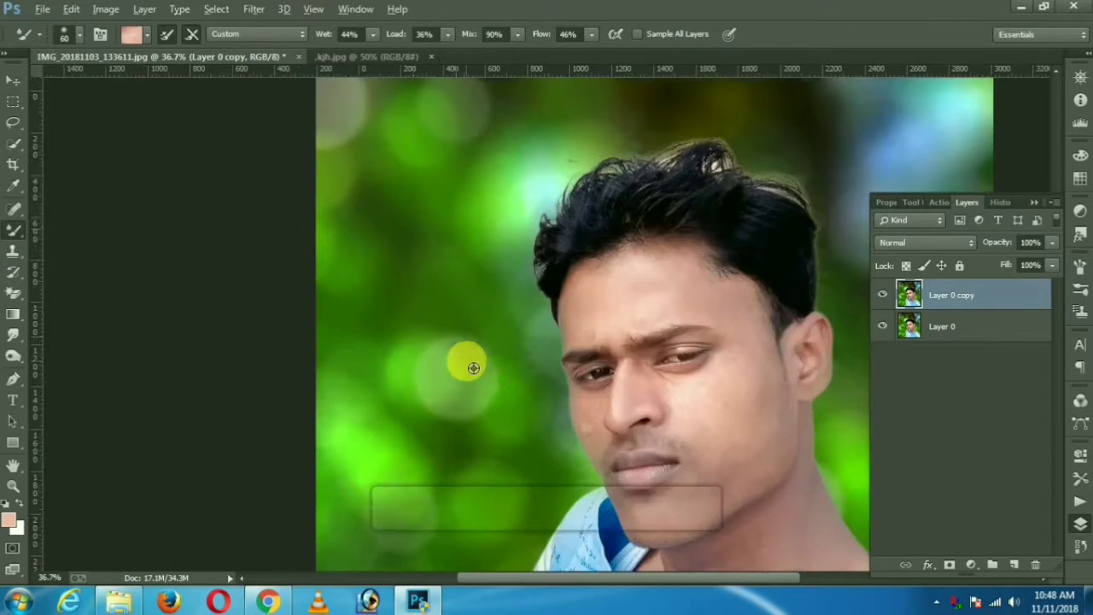
scroll(473, 367, up, 2)
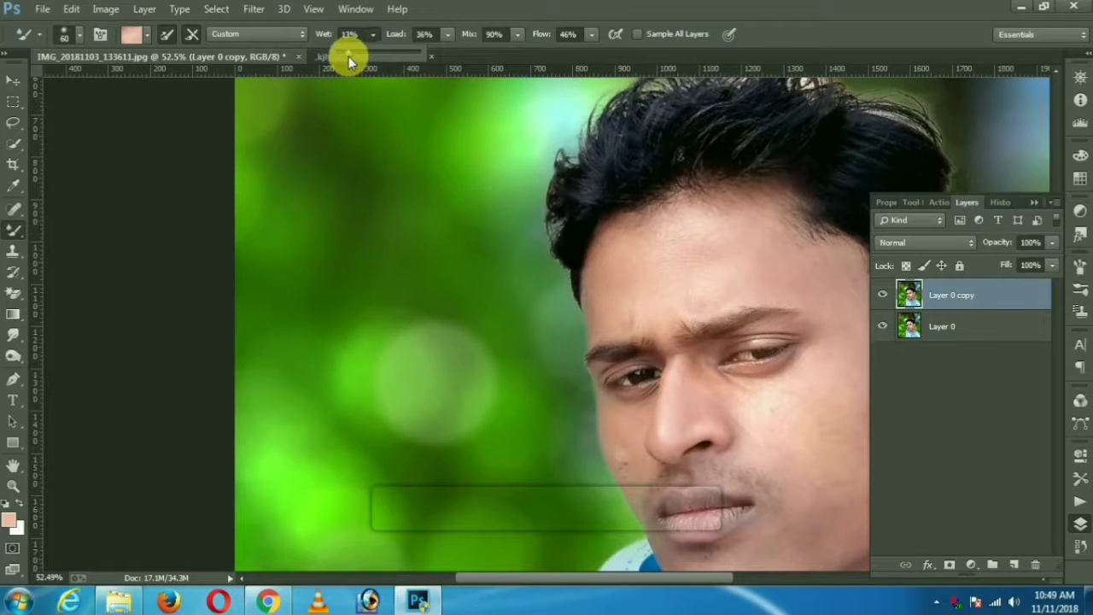
click(448, 35)
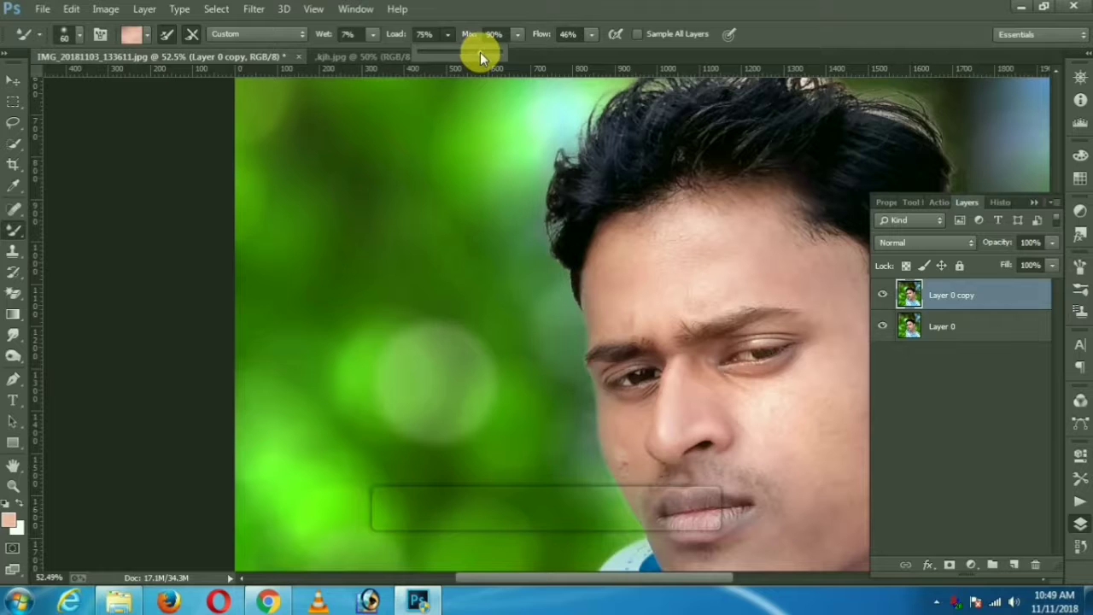
mouse_move(480, 53)
mouse_down()
mouse_move(489, 59)
mouse_move(475, 60)
mouse_up()
click(515, 35)
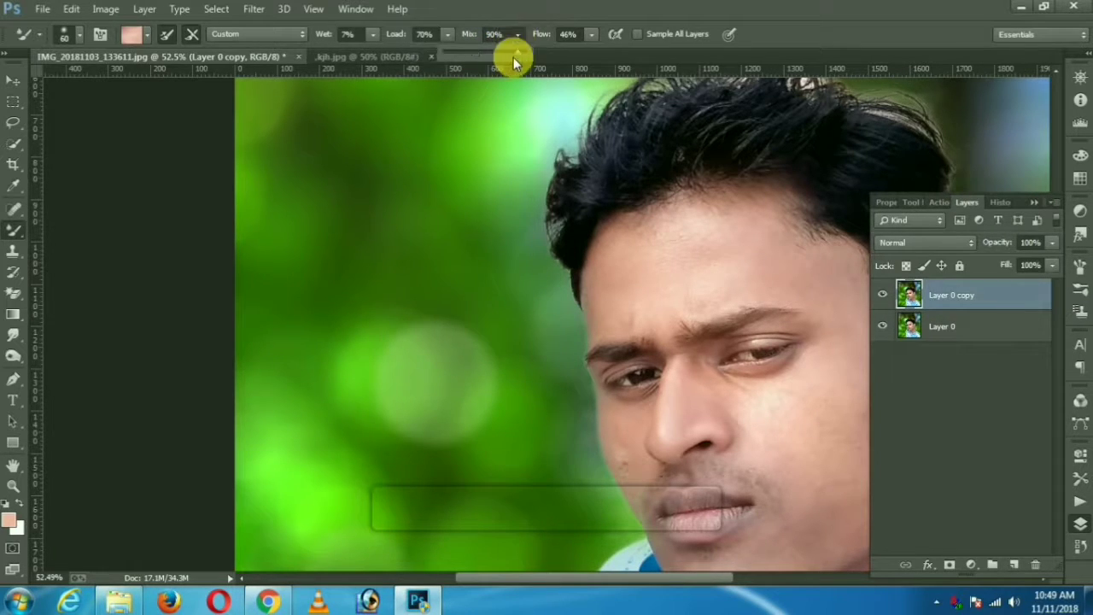
click(592, 35)
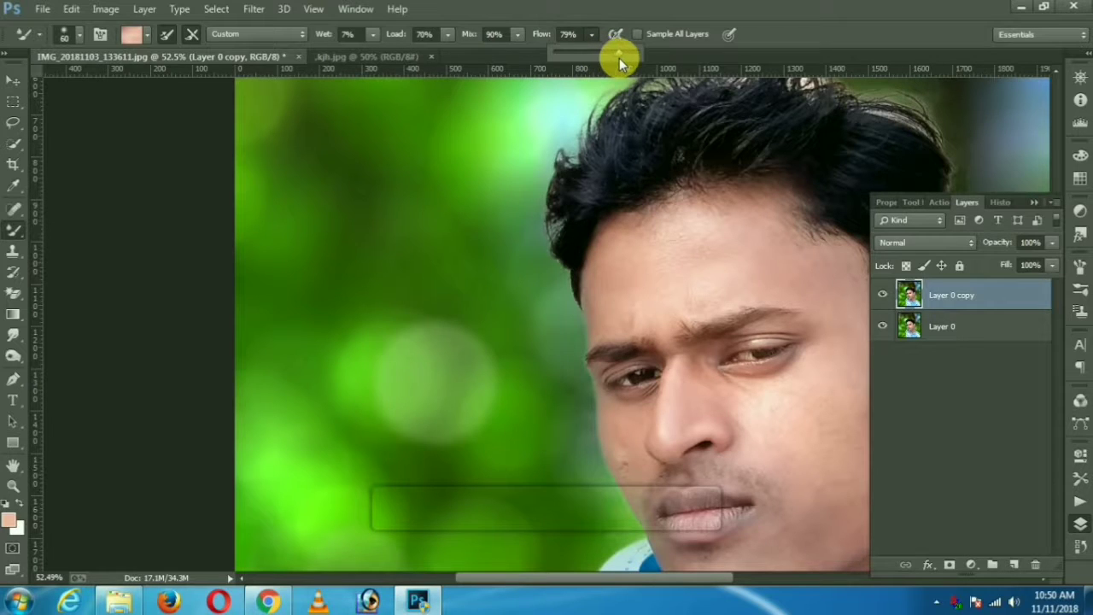
drag(620, 58, 620, 53)
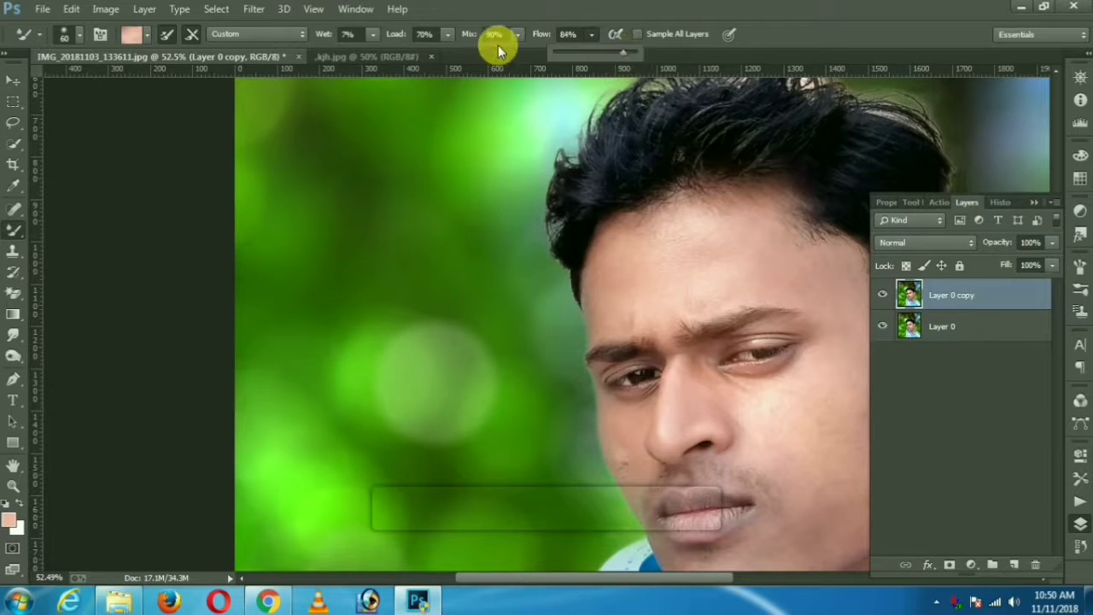
click(449, 35)
drag(453, 52, 456, 52)
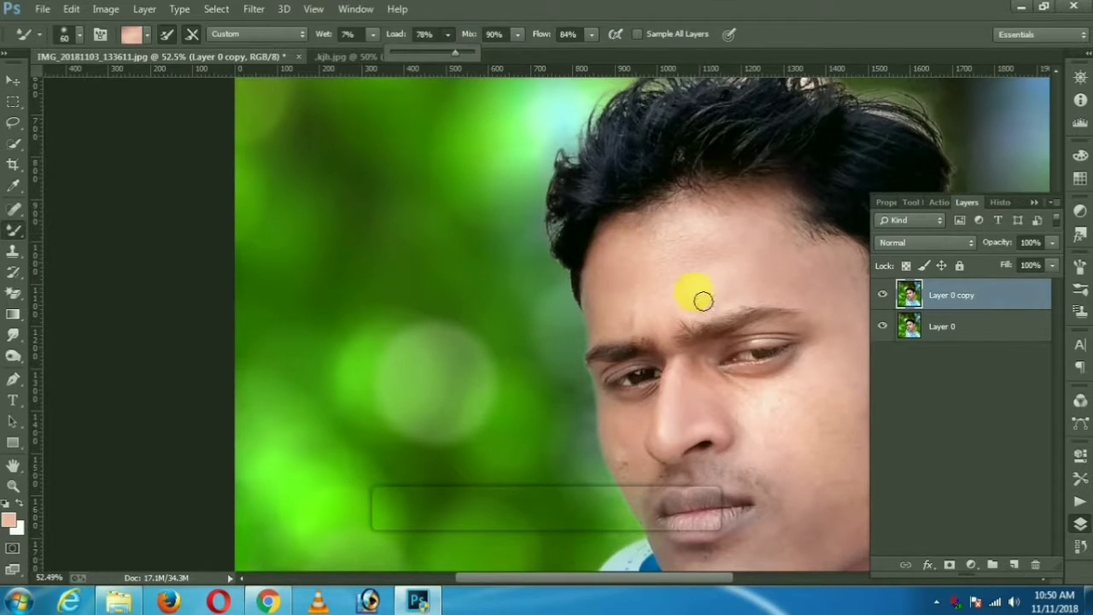
- Smooth the forehead skin out toward the right temple with Mixer Brush strokes
scroll(649, 197, down, 2)
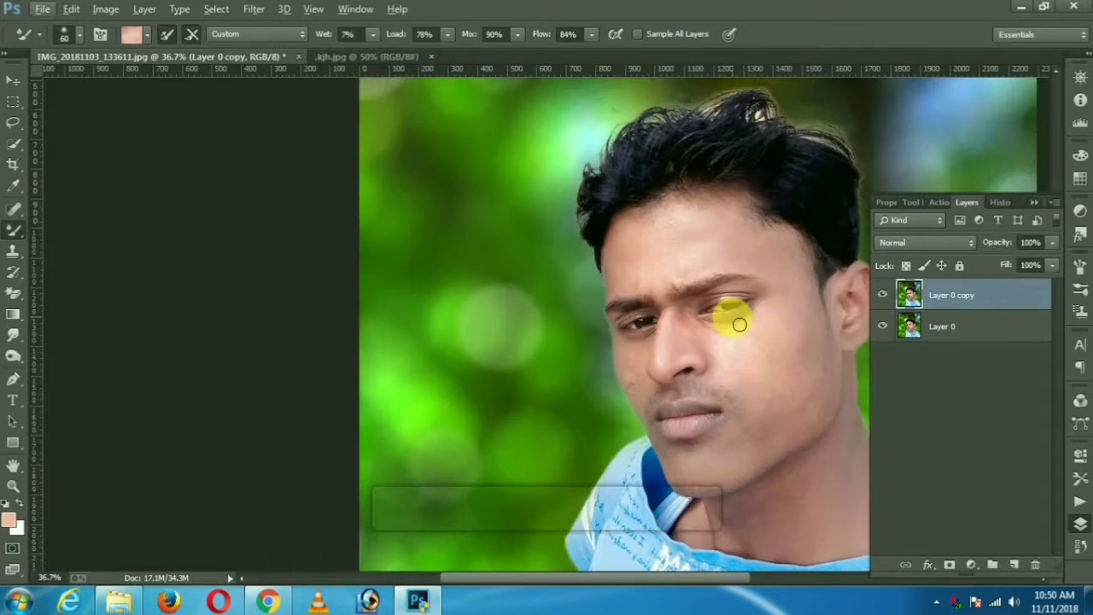
drag(732, 313, 510, 341)
scroll(510, 342, up, 2)
scroll(507, 336, up, 2)
scroll(508, 336, up, 1)
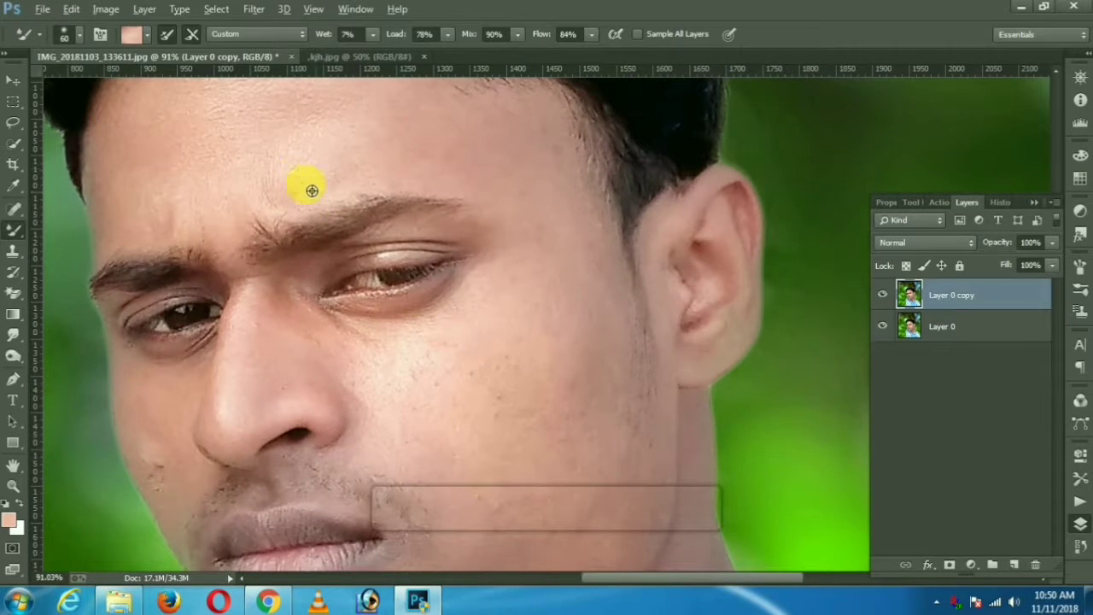
drag(330, 181, 423, 306)
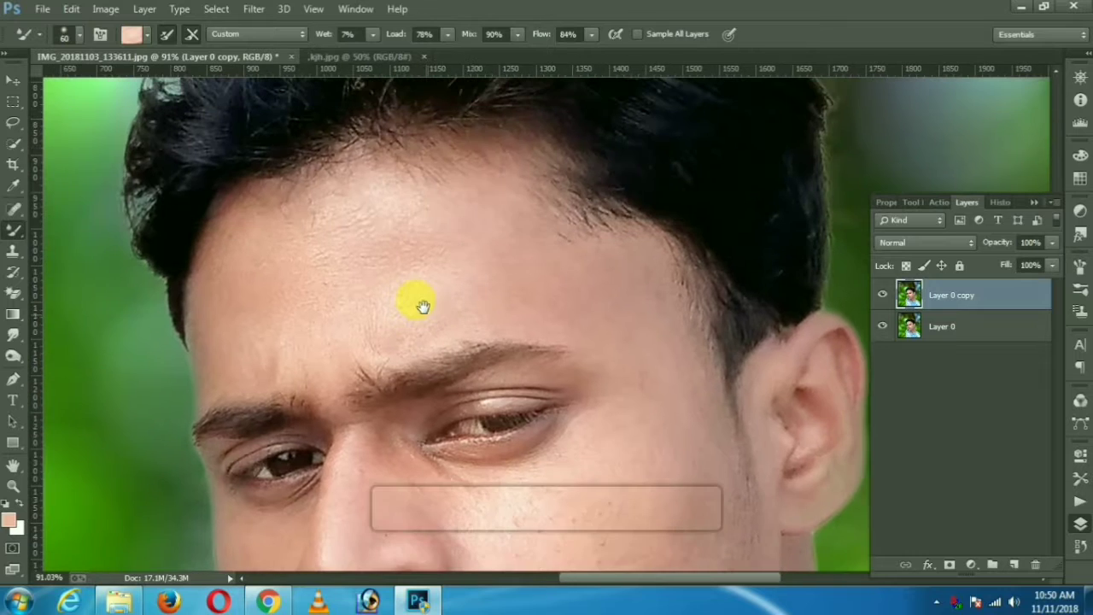
mouse_move(378, 241)
mouse_down()
mouse_move(398, 204)
mouse_move(507, 220)
mouse_move(368, 350)
mouse_move(259, 366)
mouse_move(254, 389)
mouse_move(264, 256)
mouse_up()
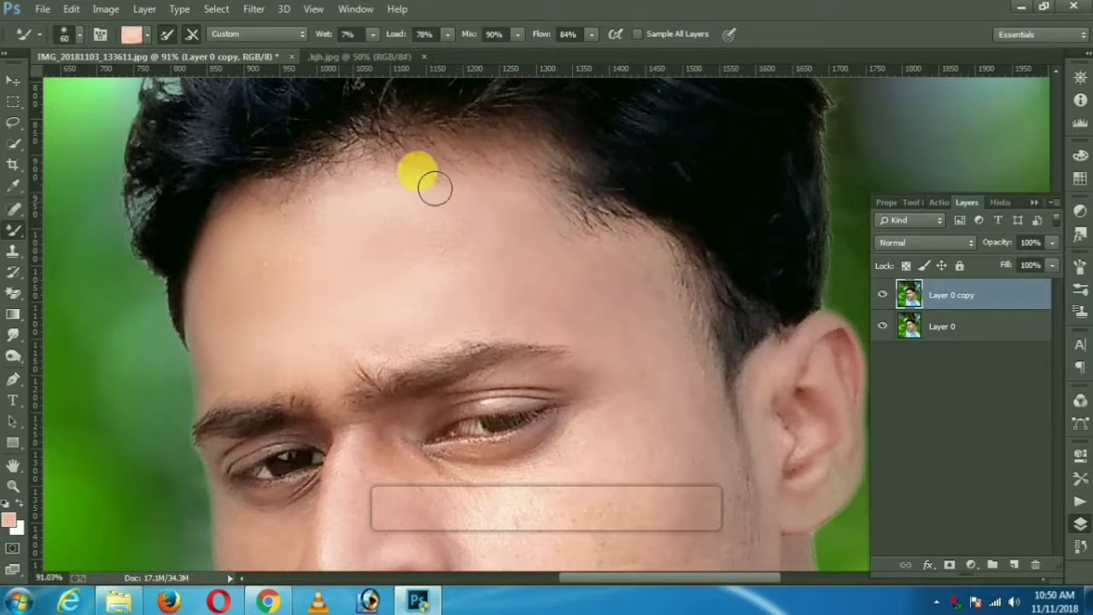
mouse_move(435, 187)
mouse_down()
mouse_move(324, 197)
mouse_move(568, 288)
mouse_up()
mouse_move(287, 292)
mouse_down()
mouse_move(427, 237)
mouse_move(510, 317)
mouse_move(609, 324)
mouse_move(420, 390)
mouse_move(344, 219)
mouse_up()
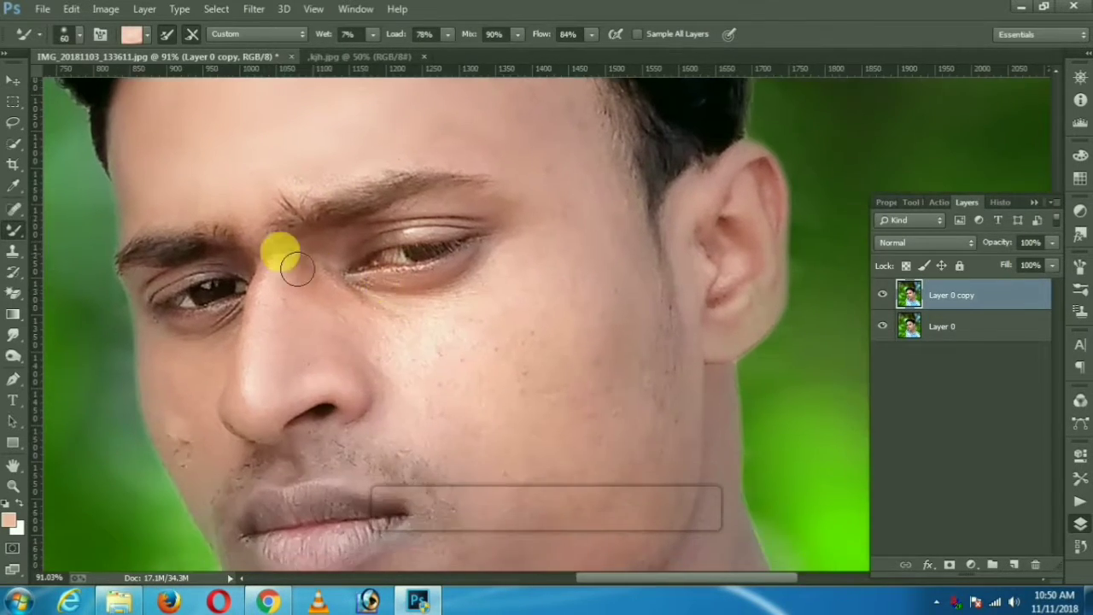
- Blend the skin beside the nose, under the eyes, across the cheeks and around the ear
mouse_move(281, 251)
mouse_down()
mouse_move(288, 288)
mouse_move(244, 381)
mouse_move(169, 414)
mouse_move(171, 434)
mouse_move(292, 377)
mouse_up()
mouse_move(320, 299)
mouse_down()
mouse_move(487, 220)
mouse_move(439, 213)
mouse_move(625, 301)
mouse_up()
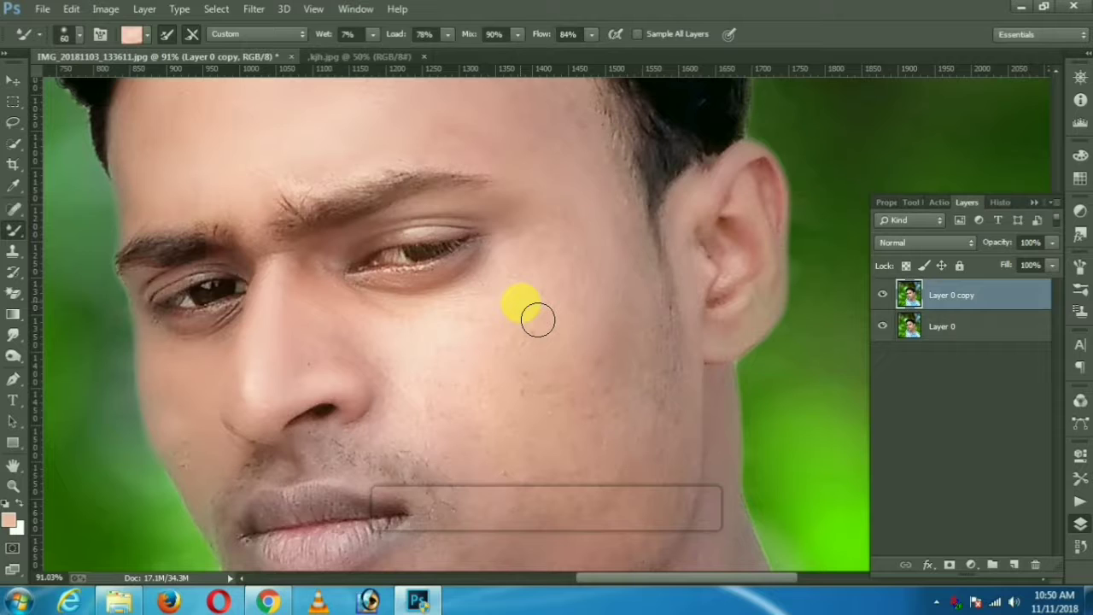
mouse_move(520, 333)
mouse_down()
mouse_move(588, 412)
mouse_move(412, 361)
mouse_move(612, 356)
mouse_move(807, 281)
mouse_move(744, 299)
mouse_move(761, 274)
mouse_up()
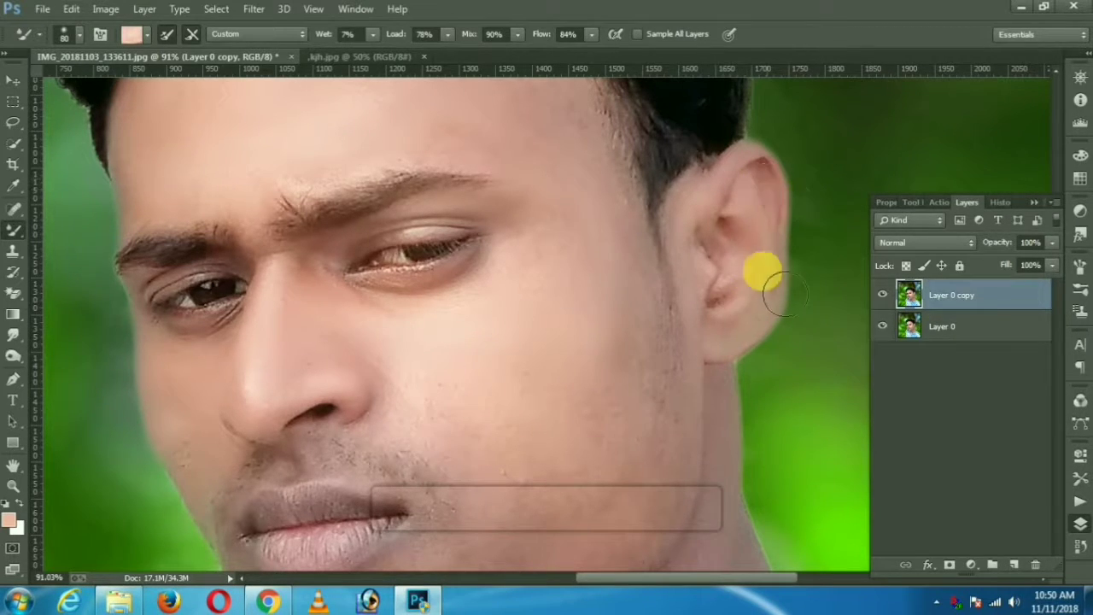
drag(421, 393, 366, 256)
mouse_move(609, 251)
mouse_down()
mouse_move(618, 305)
mouse_move(671, 407)
mouse_move(559, 309)
mouse_move(464, 383)
mouse_move(469, 437)
mouse_move(427, 481)
mouse_move(461, 490)
mouse_move(262, 504)
mouse_move(525, 424)
mouse_move(552, 376)
mouse_move(577, 376)
mouse_up()
scroll(572, 341, down, 4)
scroll(561, 293, down, 1)
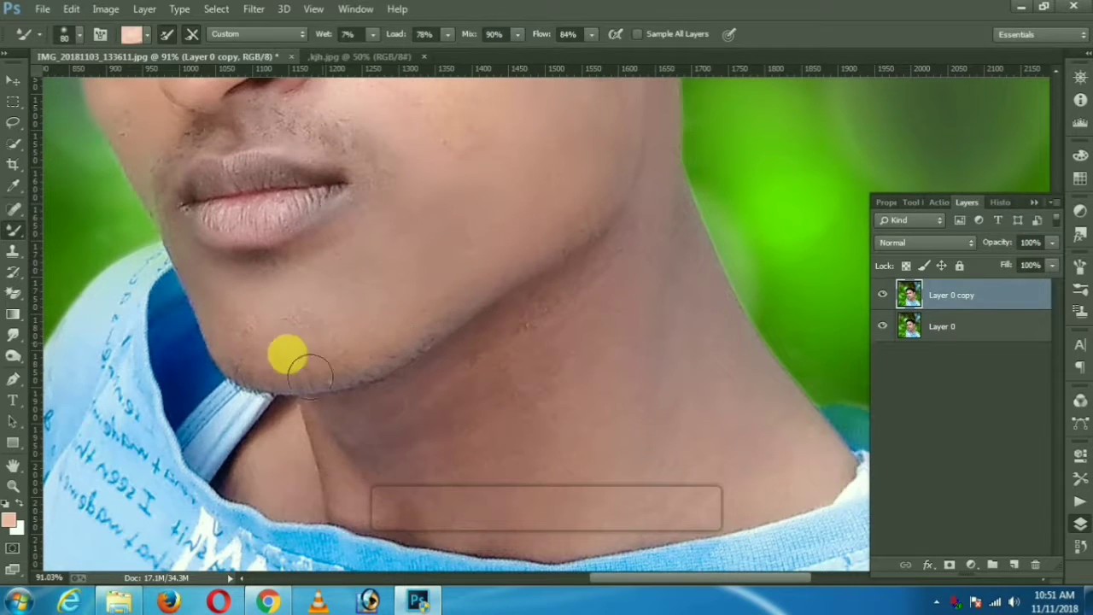
mouse_move(288, 354)
mouse_down()
mouse_move(336, 354)
mouse_move(297, 502)
mouse_move(323, 419)
mouse_move(610, 274)
mouse_move(400, 489)
mouse_move(720, 350)
mouse_move(709, 264)
mouse_move(816, 462)
mouse_move(666, 444)
mouse_move(624, 351)
mouse_move(666, 439)
mouse_move(459, 493)
mouse_move(442, 535)
mouse_move(702, 532)
mouse_move(763, 515)
mouse_move(590, 546)
mouse_move(439, 532)
mouse_move(246, 395)
mouse_move(427, 391)
mouse_move(547, 305)
mouse_move(456, 410)
mouse_move(612, 422)
mouse_up()
- Smooth the skin around the nose and upper lip
scroll(634, 430, down, 1)
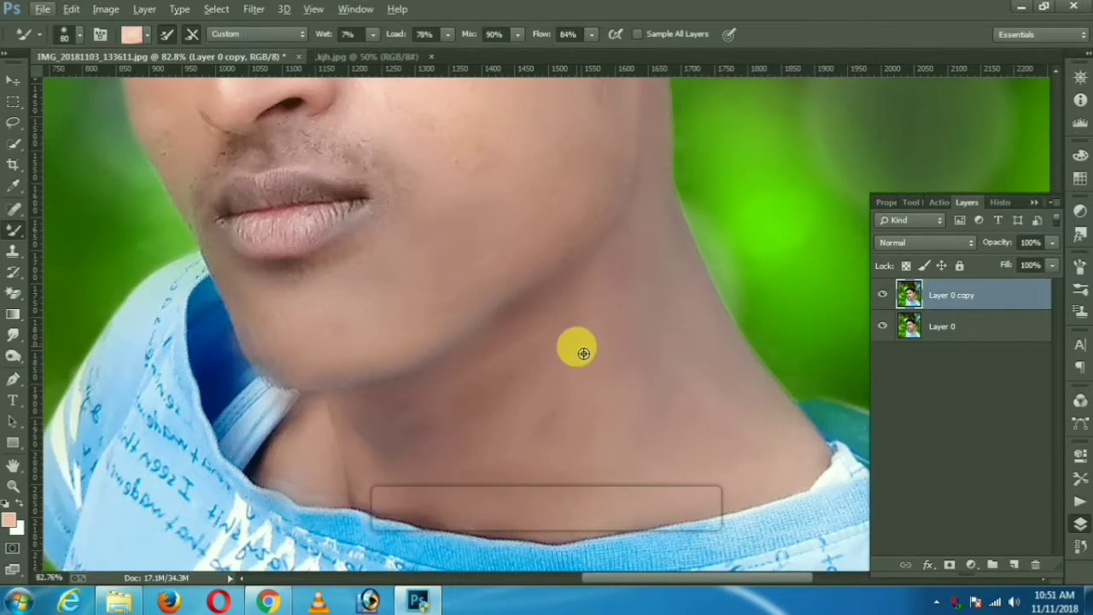
scroll(575, 347, down, 2)
scroll(547, 282, down, 1)
drag(526, 241, 478, 303)
scroll(479, 302, up, 2)
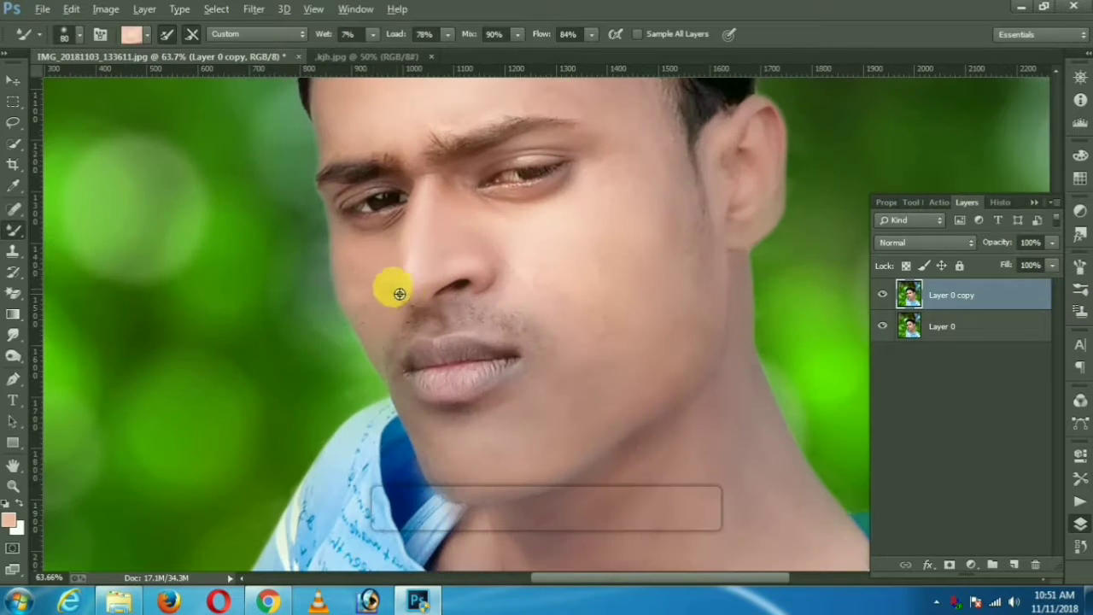
mouse_move(391, 287)
mouse_down()
mouse_move(365, 257)
mouse_move(388, 352)
mouse_move(506, 329)
mouse_move(505, 281)
mouse_move(461, 274)
mouse_move(555, 341)
mouse_move(684, 383)
mouse_move(627, 415)
mouse_move(568, 274)
mouse_move(545, 336)
mouse_move(471, 293)
mouse_move(606, 381)
mouse_move(525, 383)
mouse_move(675, 354)
mouse_move(701, 337)
mouse_move(664, 199)
mouse_move(686, 302)
mouse_move(572, 333)
mouse_move(567, 353)
mouse_move(558, 300)
mouse_move(581, 310)
mouse_move(499, 363)
mouse_up()
- Smooth blemishes on the right cheek, plus the eyebrow and forehead skin
scroll(498, 363, up, 3)
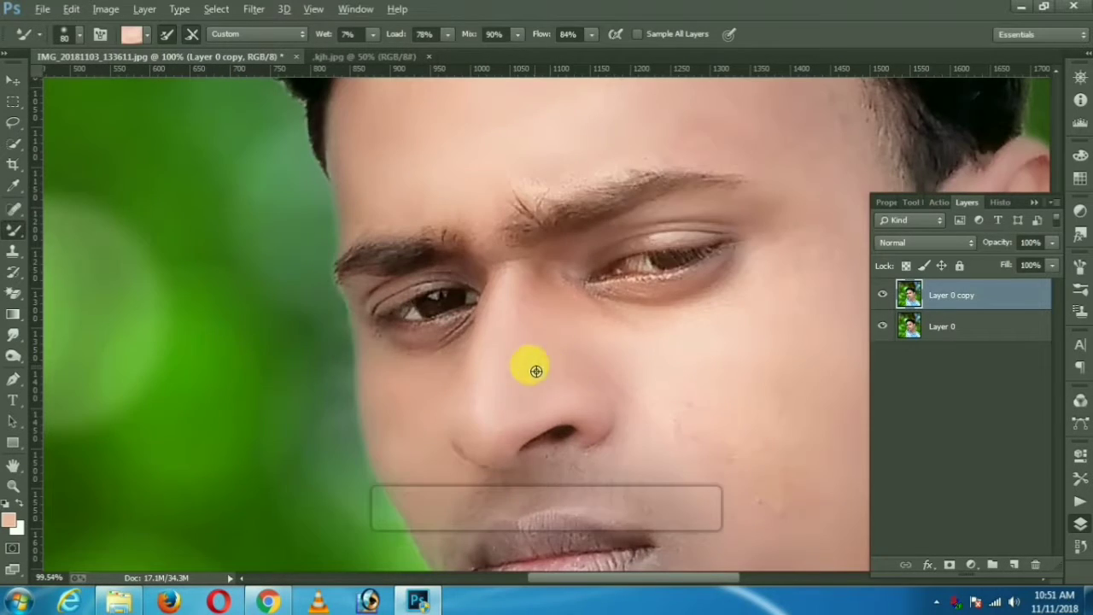
scroll(555, 359, up, 3)
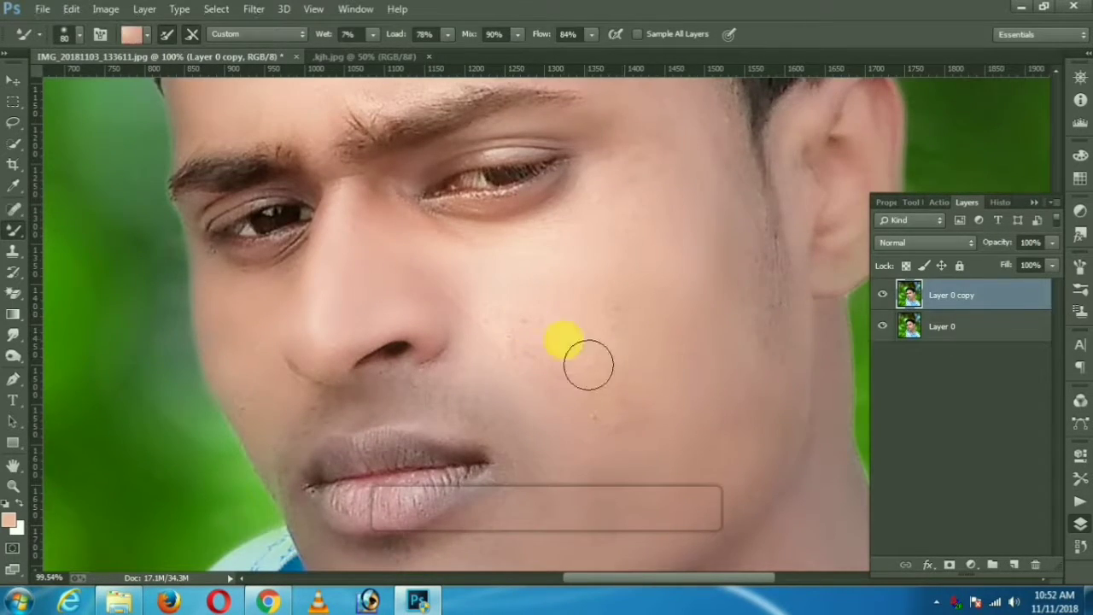
mouse_move(600, 282)
mouse_down()
mouse_move(641, 390)
mouse_move(285, 330)
mouse_move(264, 367)
mouse_up()
scroll(265, 367, up, 8)
scroll(691, 324, up, 1)
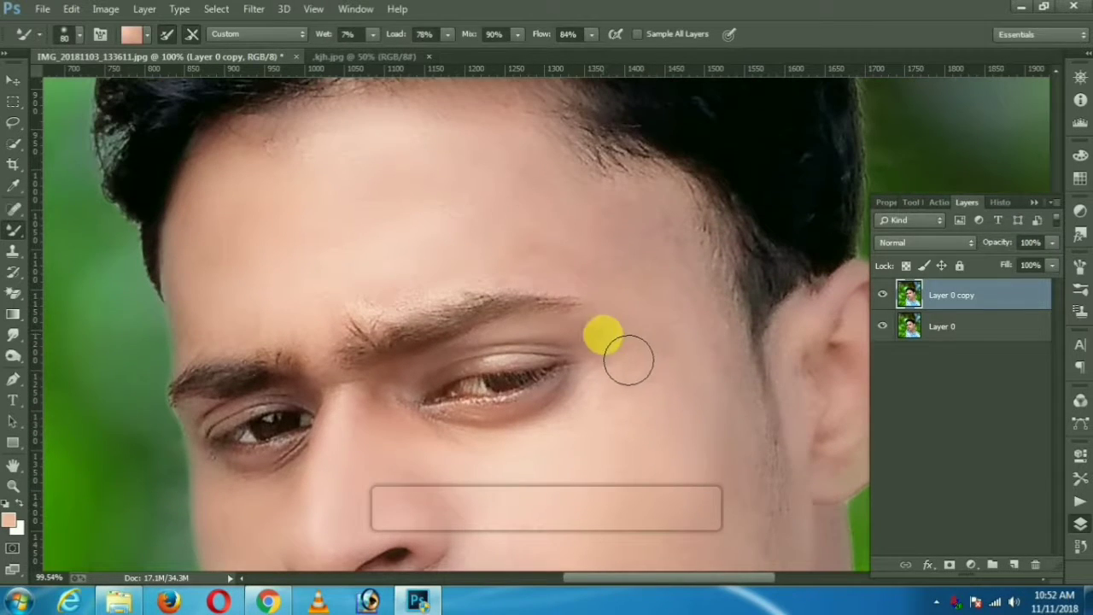
mouse_move(360, 319)
mouse_down()
mouse_move(525, 298)
mouse_move(222, 244)
mouse_move(510, 231)
mouse_move(641, 312)
mouse_up()
scroll(598, 316, down, 3)
- Compare before and after by toggling the smoothed copy, then merge visible layers into Layer 0
scroll(556, 325, down, 2)
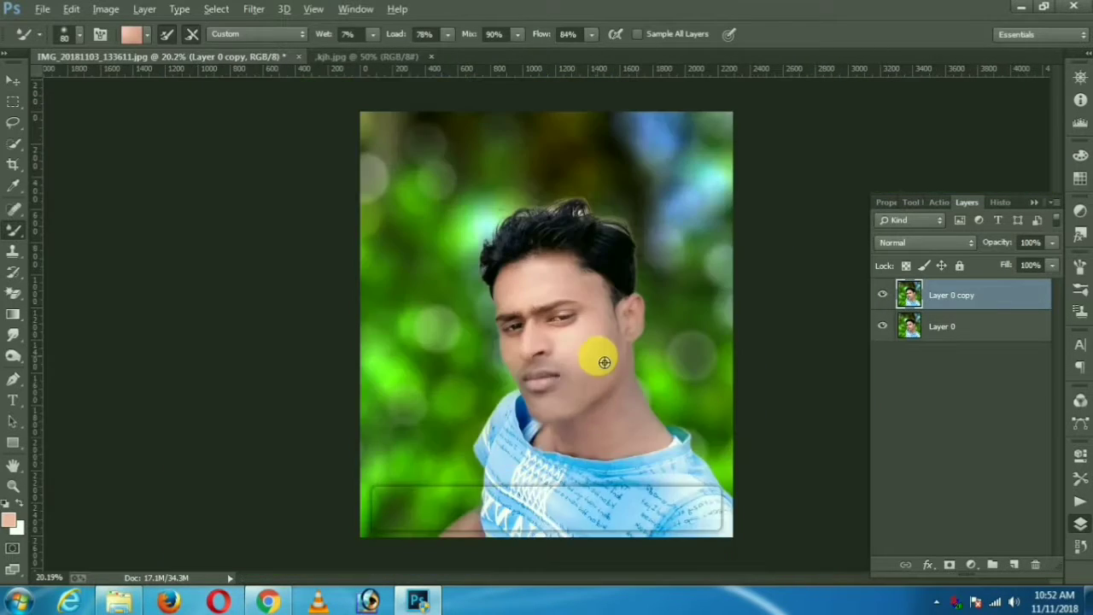
scroll(592, 358, up, 1)
scroll(573, 350, down, 1)
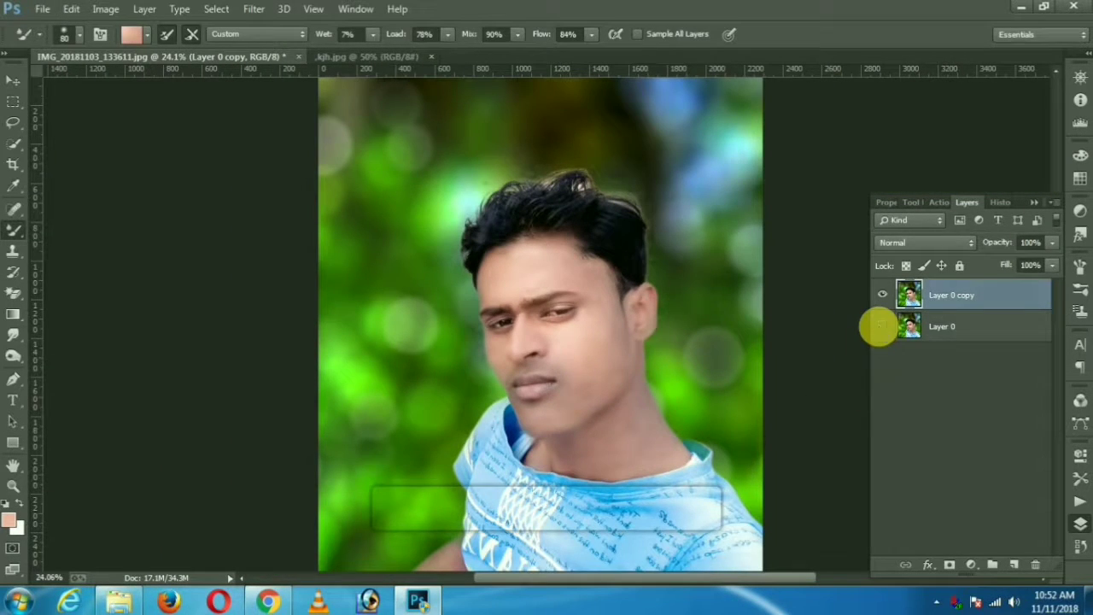
click(883, 294)
click(883, 295)
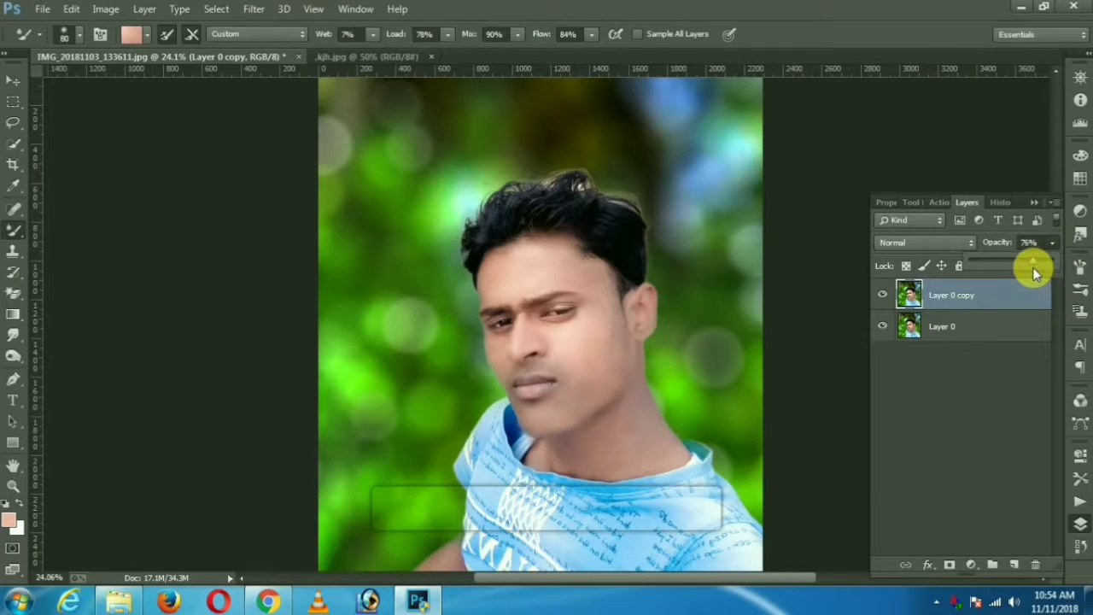
right_click(1005, 294)
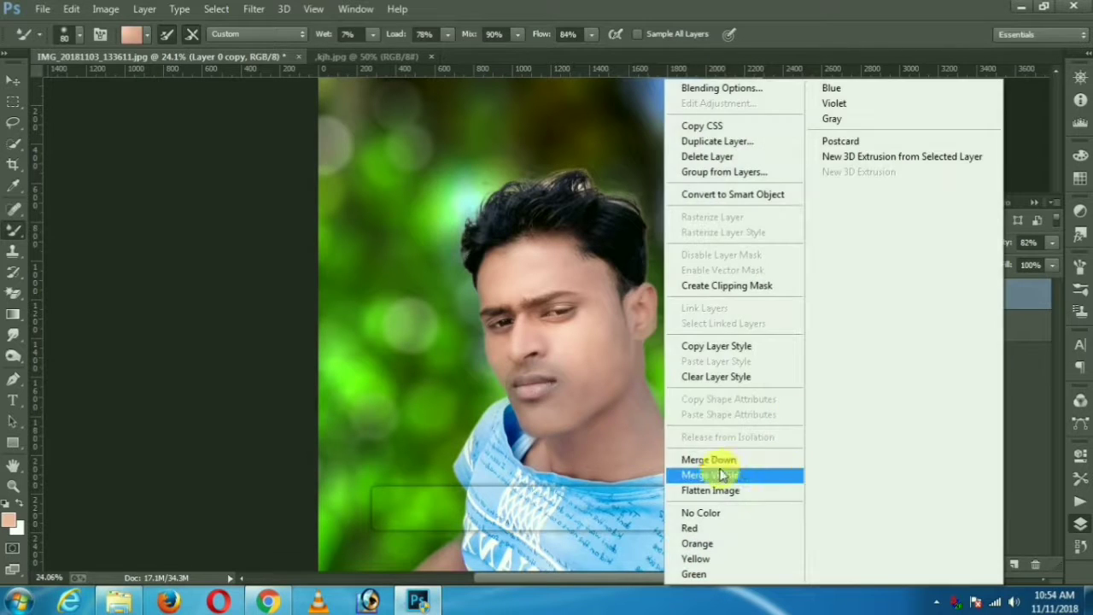
click(727, 476)
- Apply Noiseware Professional noise reduction with luminance 70% and colour 80%
click(246, 10)
mouse_move(280, 409)
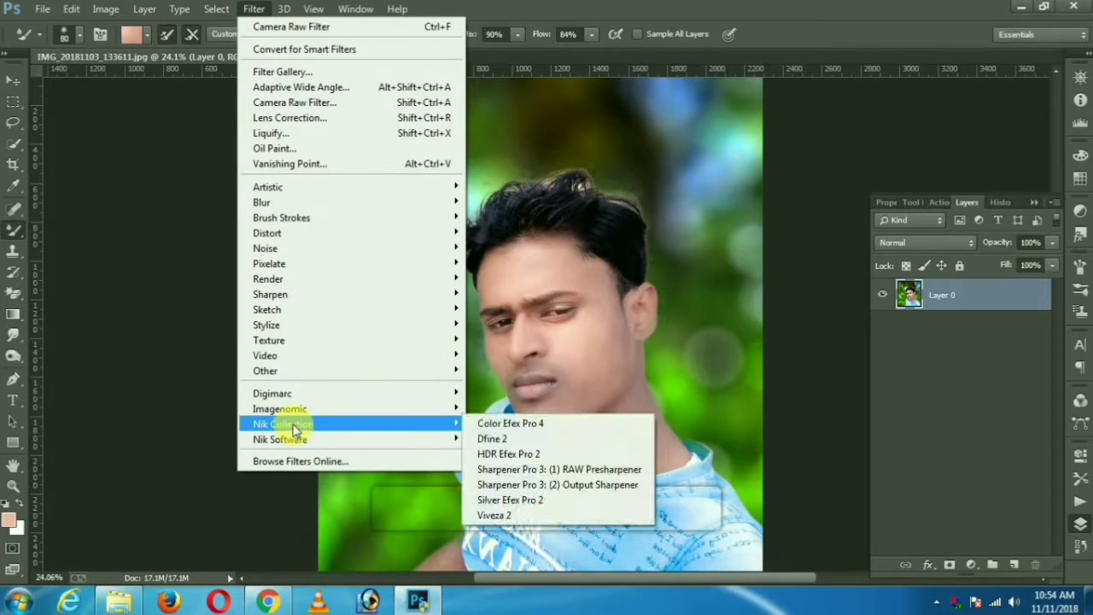
click(503, 411)
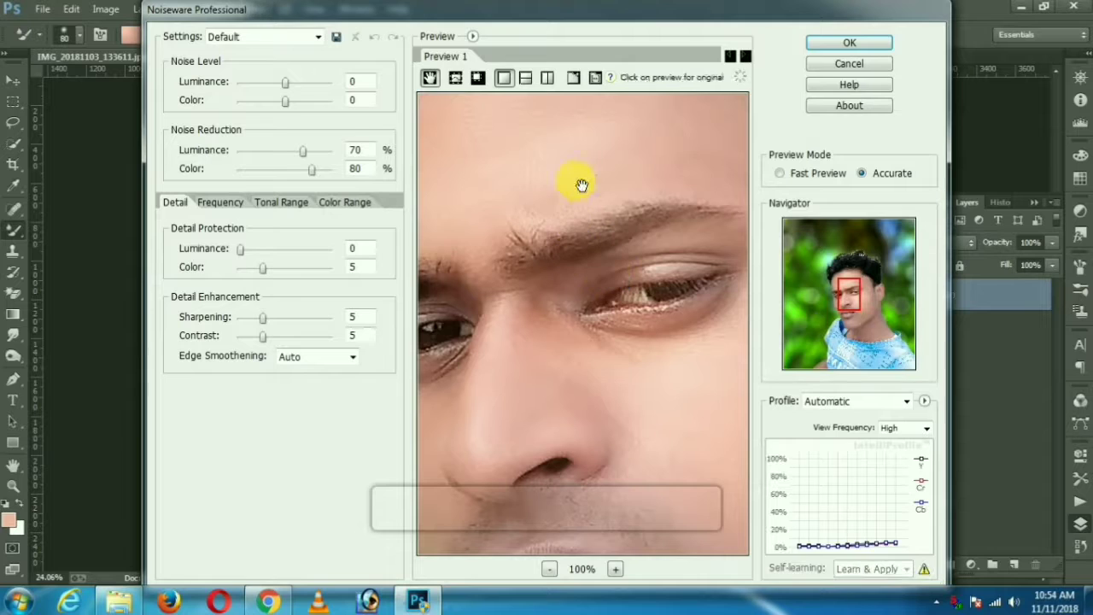
click(850, 45)
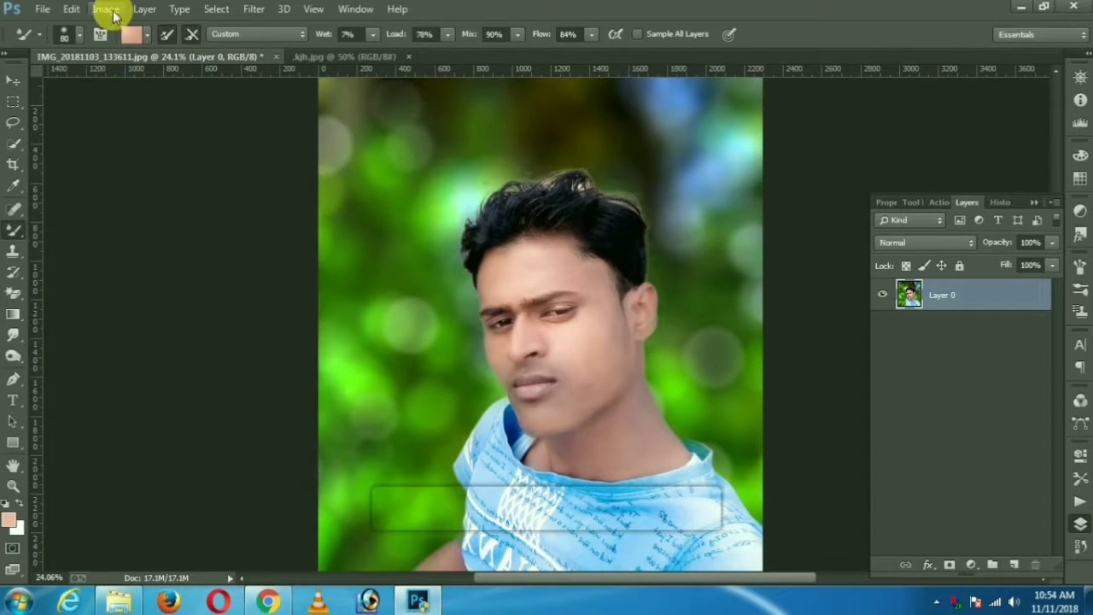
- Apply a Camera Raw Filter with Oranges luminance +9 and Yellows +8
click(254, 9)
click(275, 103)
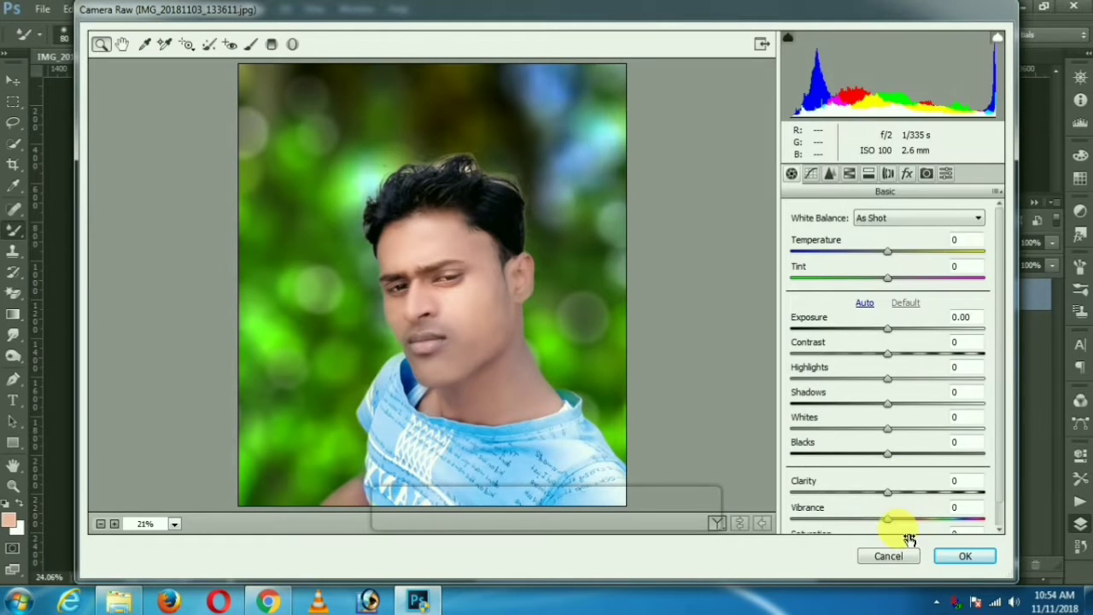
click(849, 174)
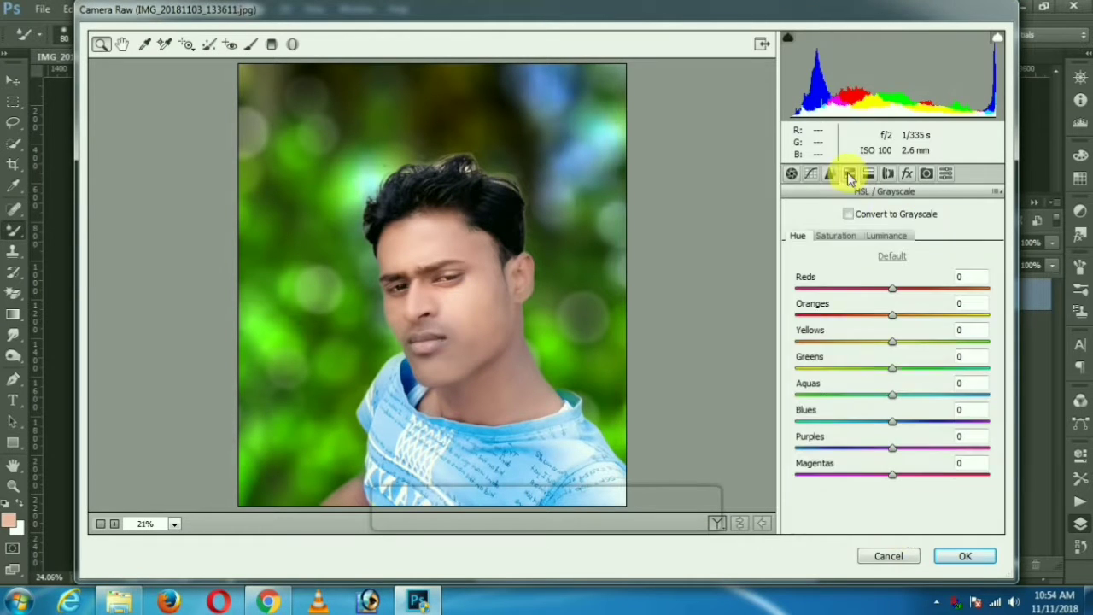
click(882, 239)
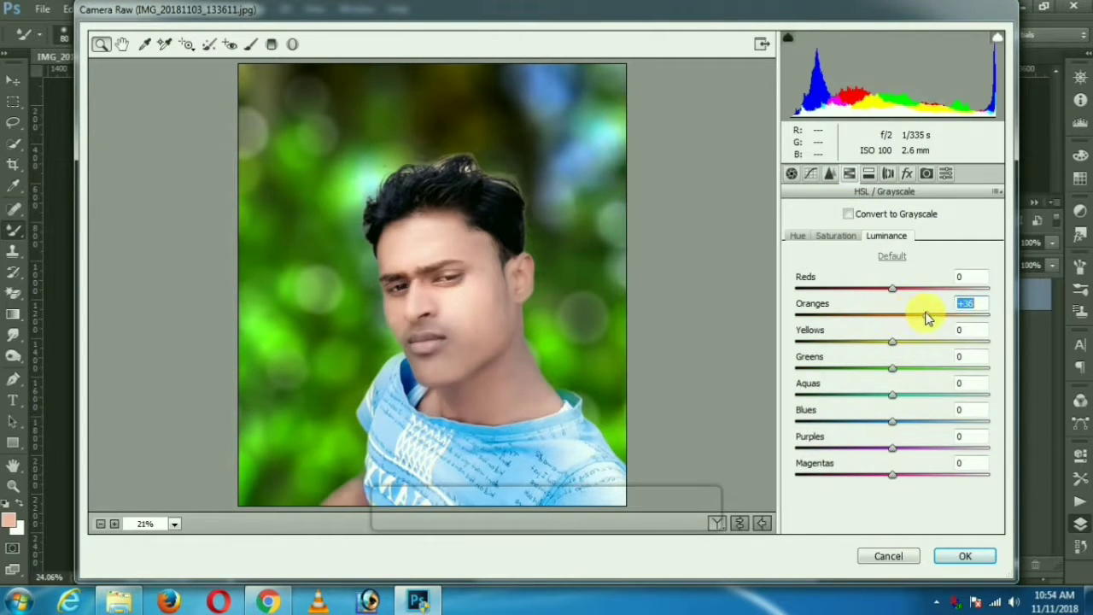
drag(928, 318, 902, 323)
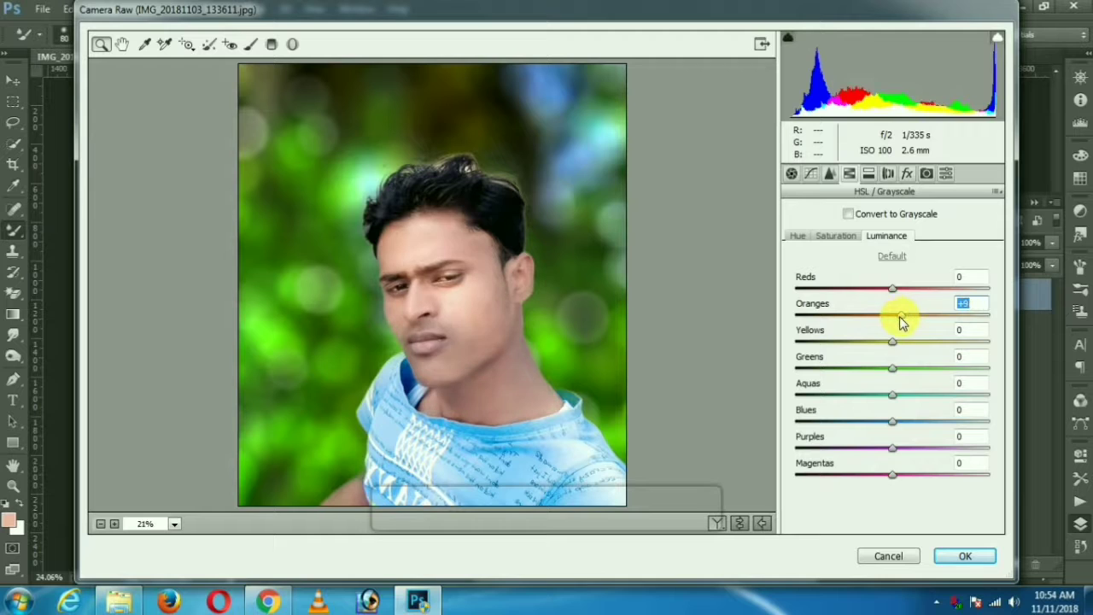
click(959, 554)
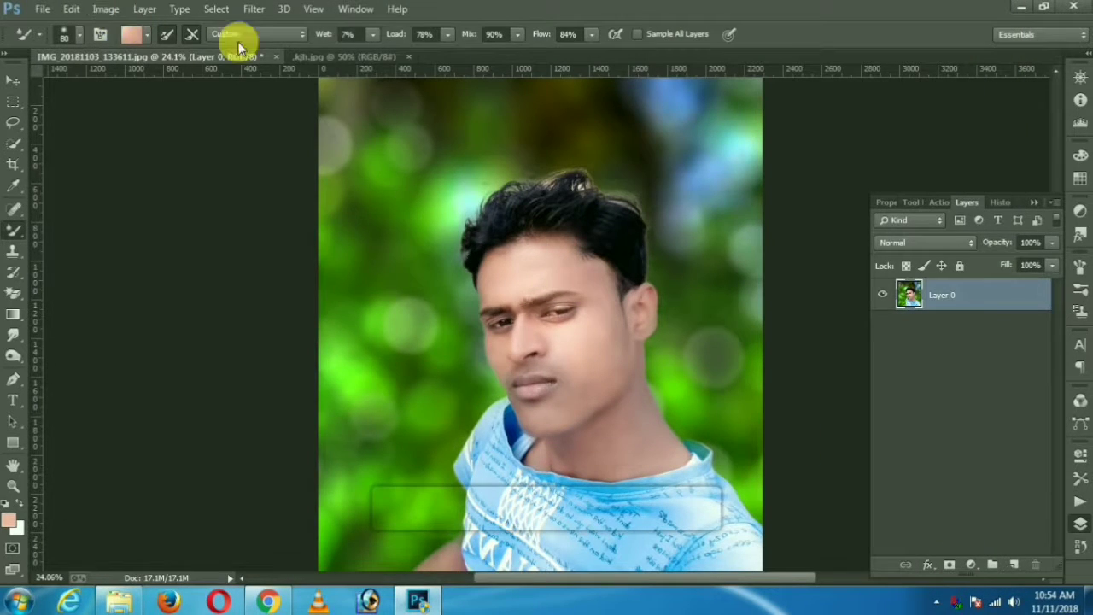
- In Selective Color, set Reds Black to -42 and Blacks Black to +59
click(254, 9)
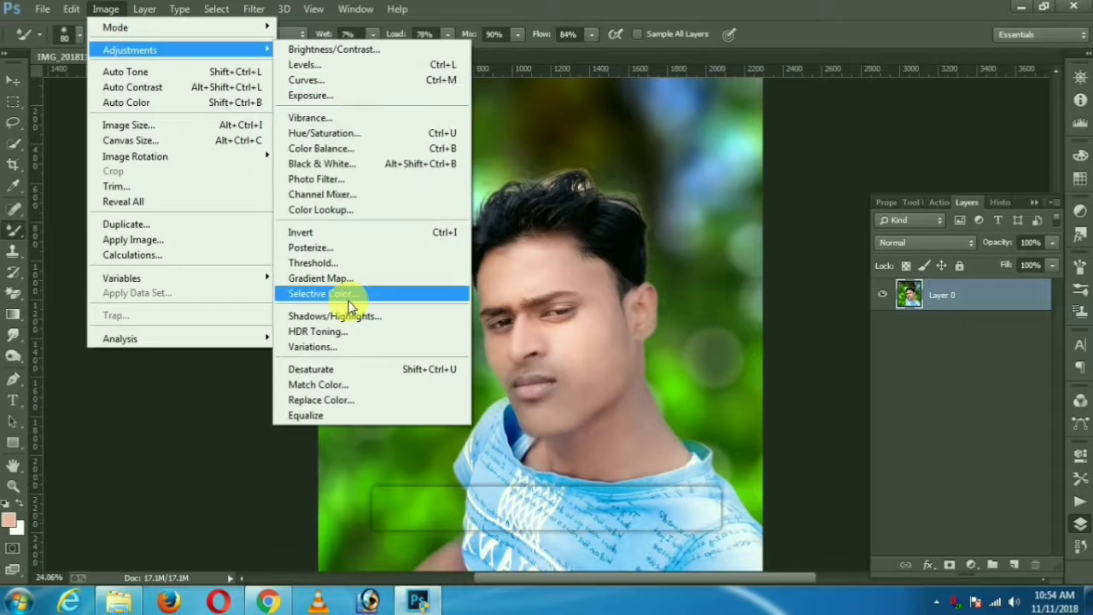
click(359, 293)
drag(753, 374, 751, 373)
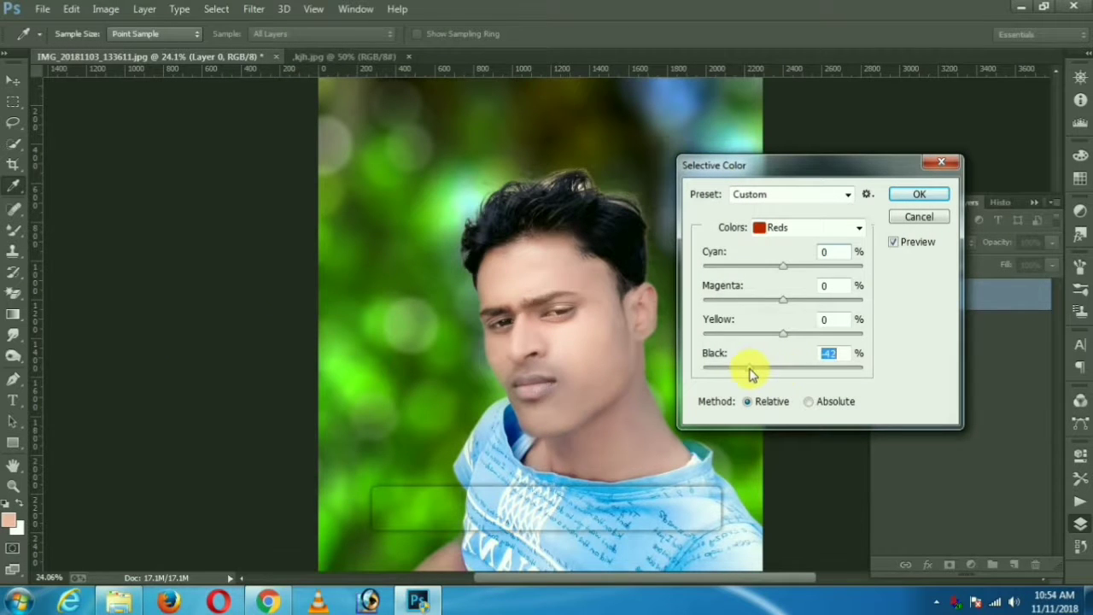
click(811, 227)
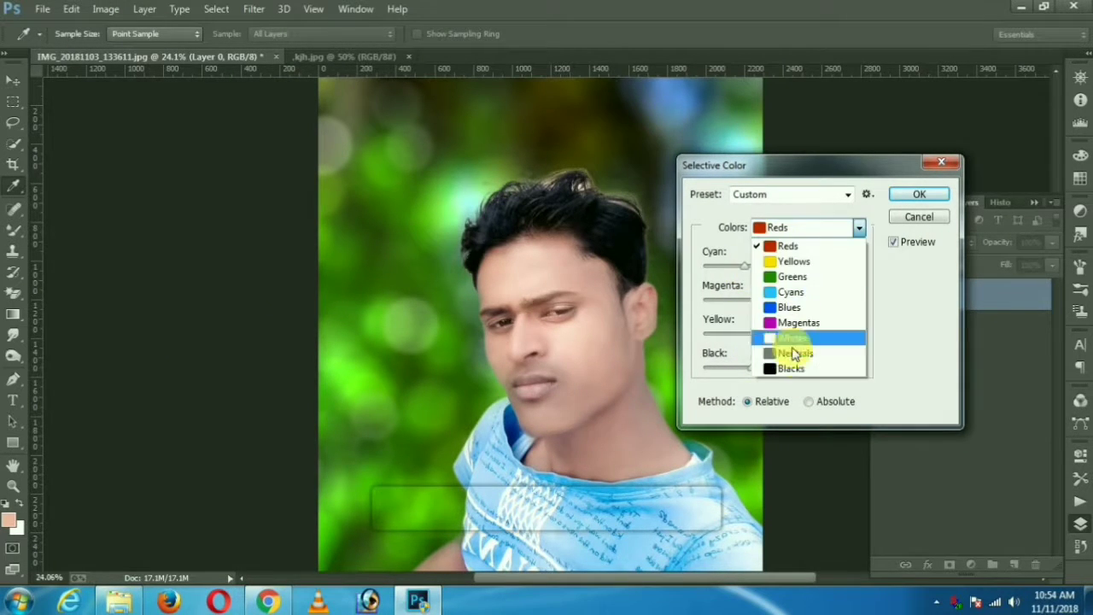
click(788, 365)
drag(783, 367, 849, 367)
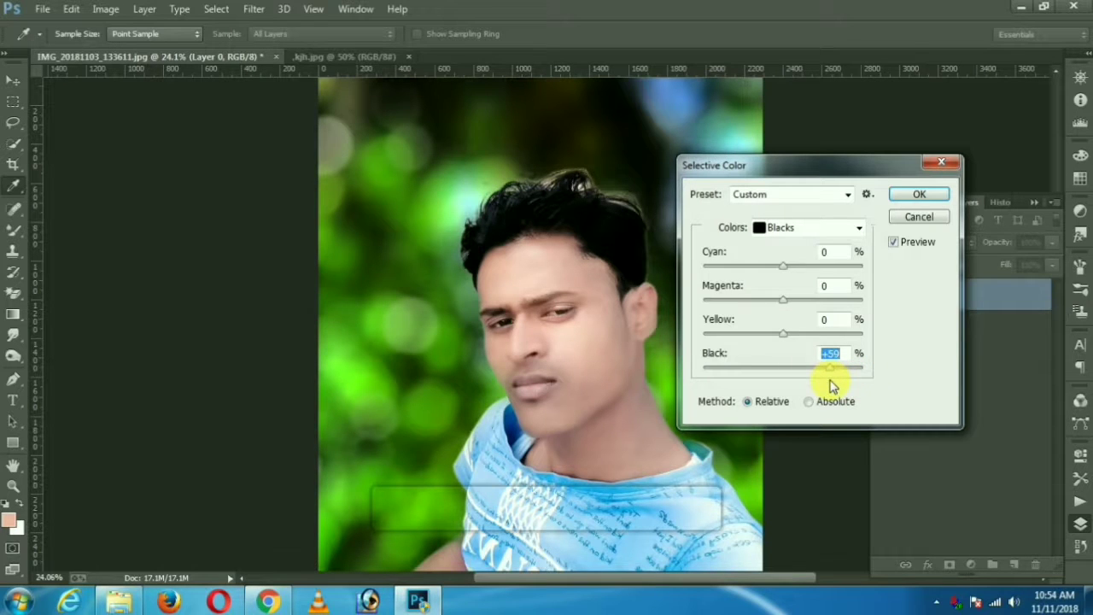
- Confirm Selective Color, then apply Imagenomic Portraiture with its default settings
click(940, 195)
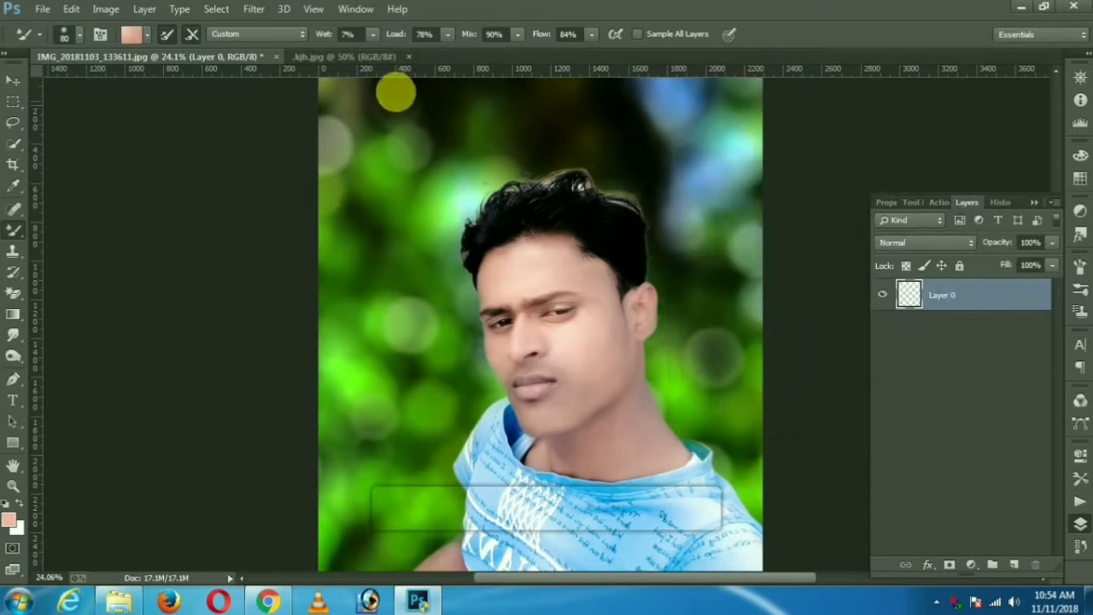
click(254, 9)
click(517, 424)
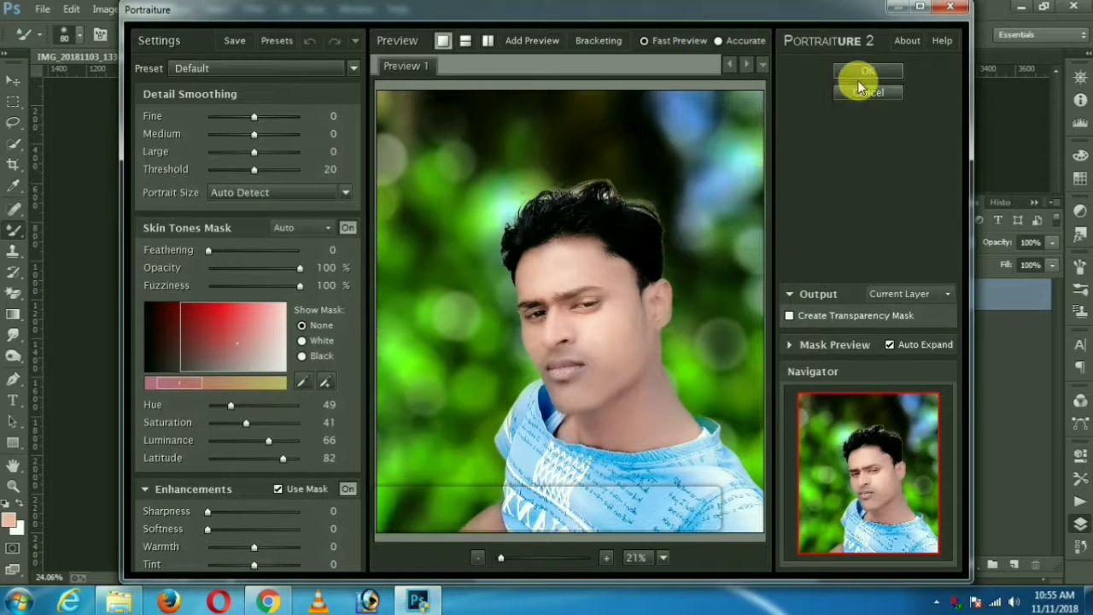
click(861, 71)
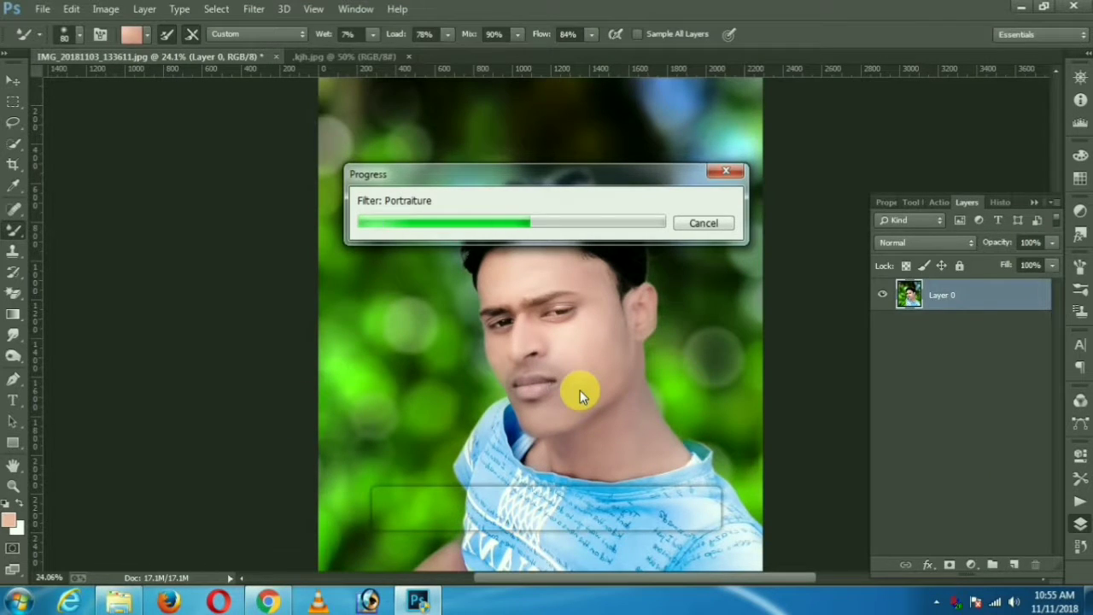
- Apply Color Efex Pro 4 Dark Contrasts at 50% saturation, -4% brightness, with a face control point
click(254, 9)
mouse_move(283, 423)
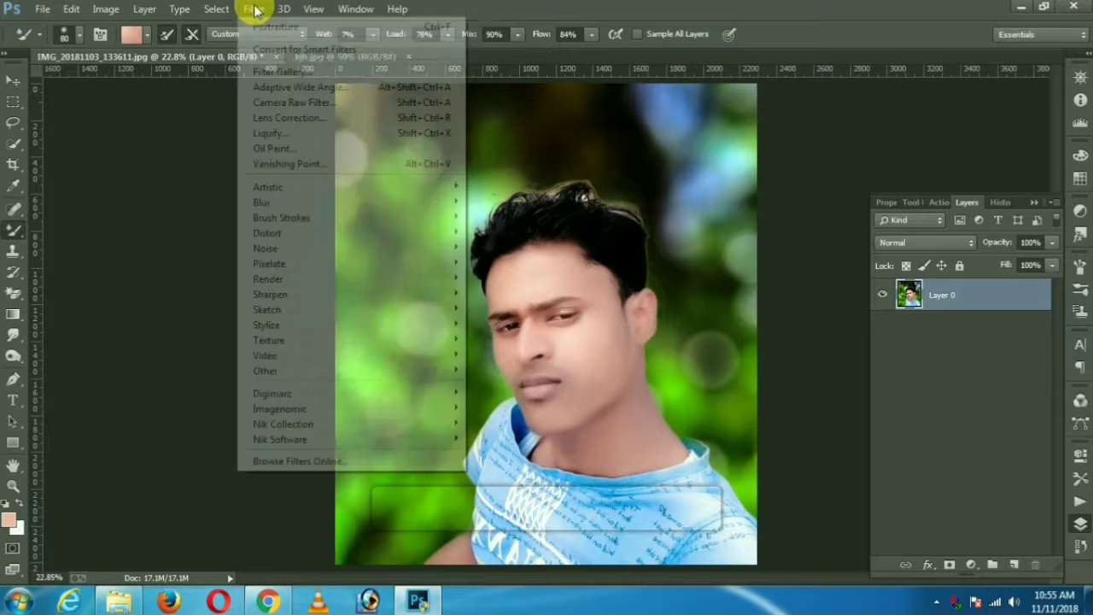
click(520, 426)
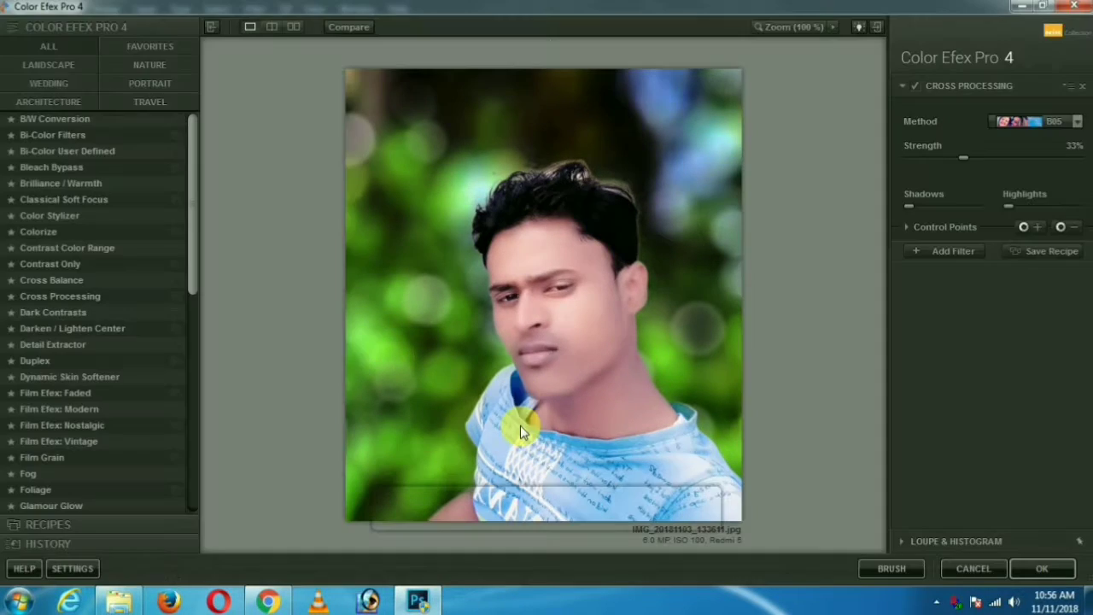
click(34, 311)
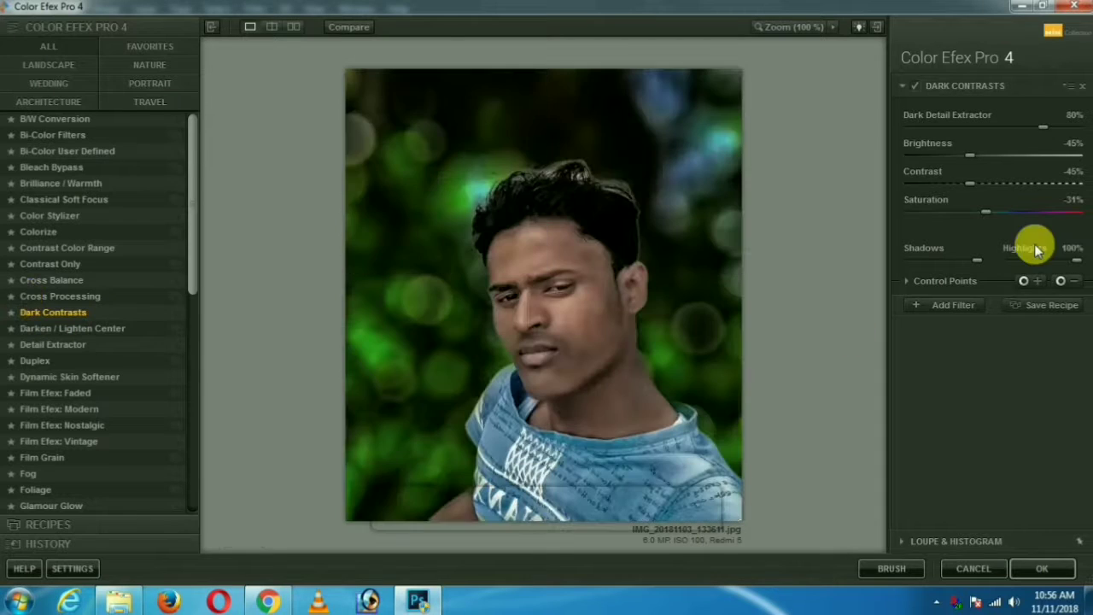
drag(1008, 211, 1083, 220)
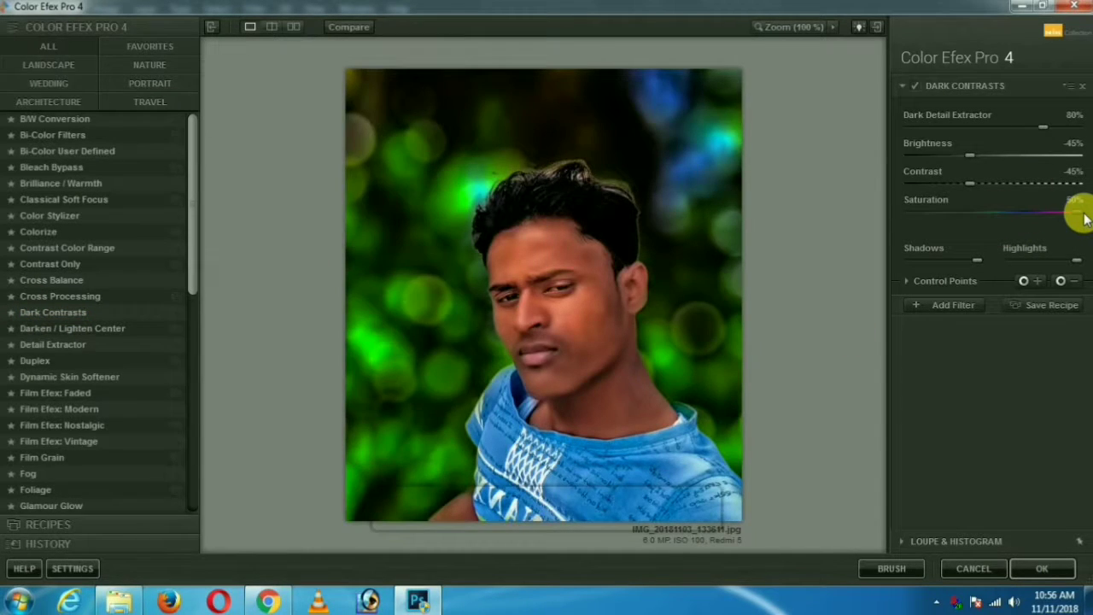
drag(1005, 163, 1002, 164)
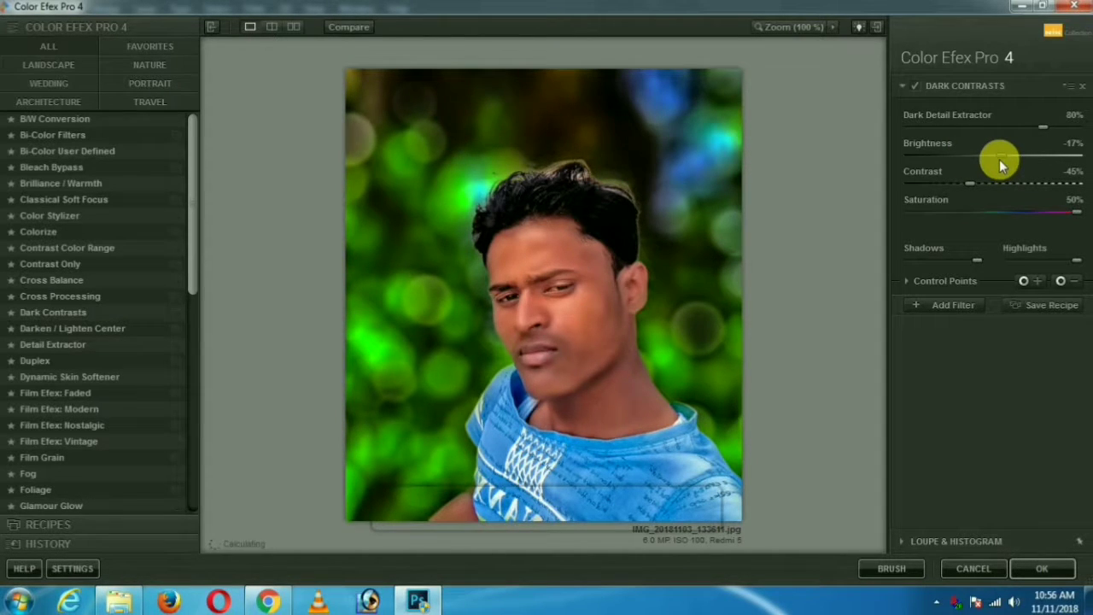
drag(999, 159, 1016, 159)
click(564, 294)
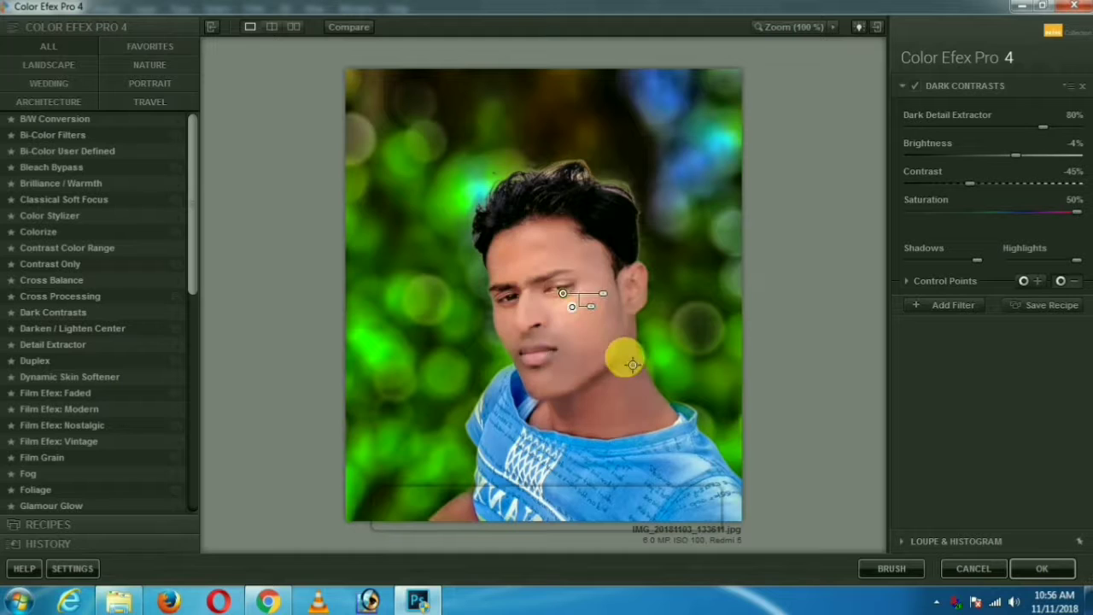
click(1042, 568)
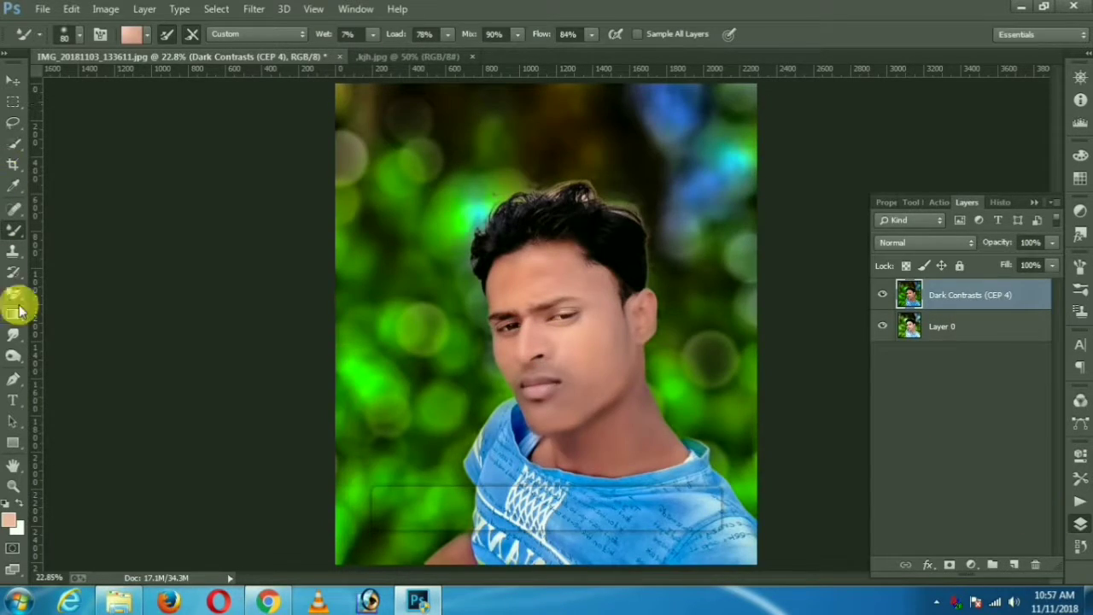
- Erase the Dark Contrasts effect from the face and neck, then merge it into Layer 0
drag(18, 312, 58, 291)
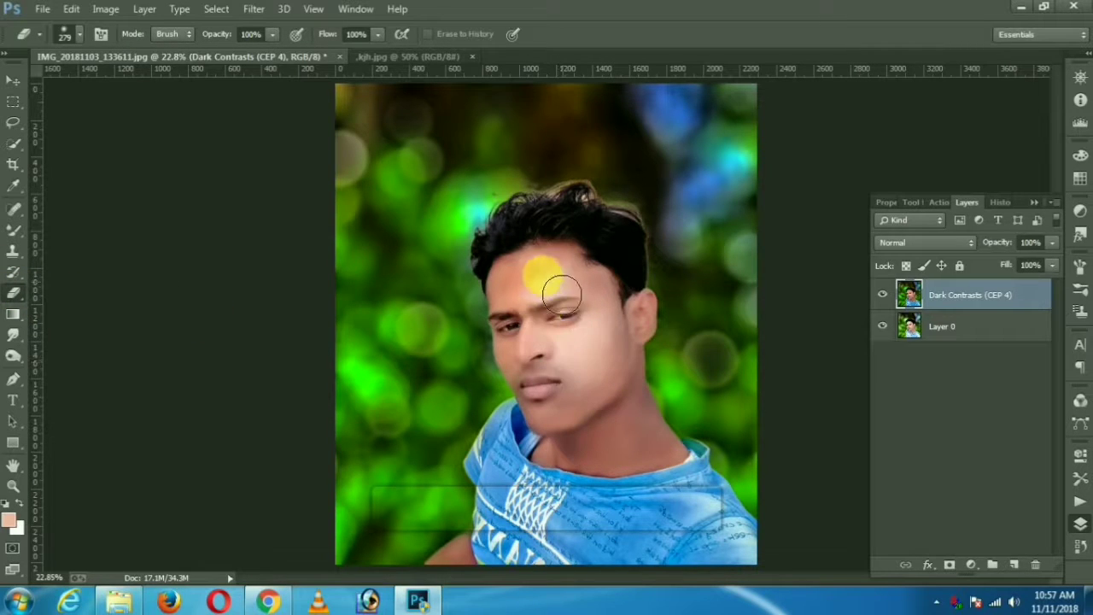
mouse_move(557, 276)
mouse_down()
mouse_move(564, 446)
mouse_move(602, 420)
mouse_up()
mouse_move(672, 466)
mouse_down()
mouse_move(652, 346)
mouse_move(562, 464)
mouse_move(660, 481)
mouse_move(584, 459)
mouse_move(598, 293)
mouse_move(512, 312)
mouse_move(556, 225)
mouse_move(623, 243)
mouse_move(520, 349)
mouse_move(561, 415)
mouse_move(561, 403)
mouse_up()
click(882, 326)
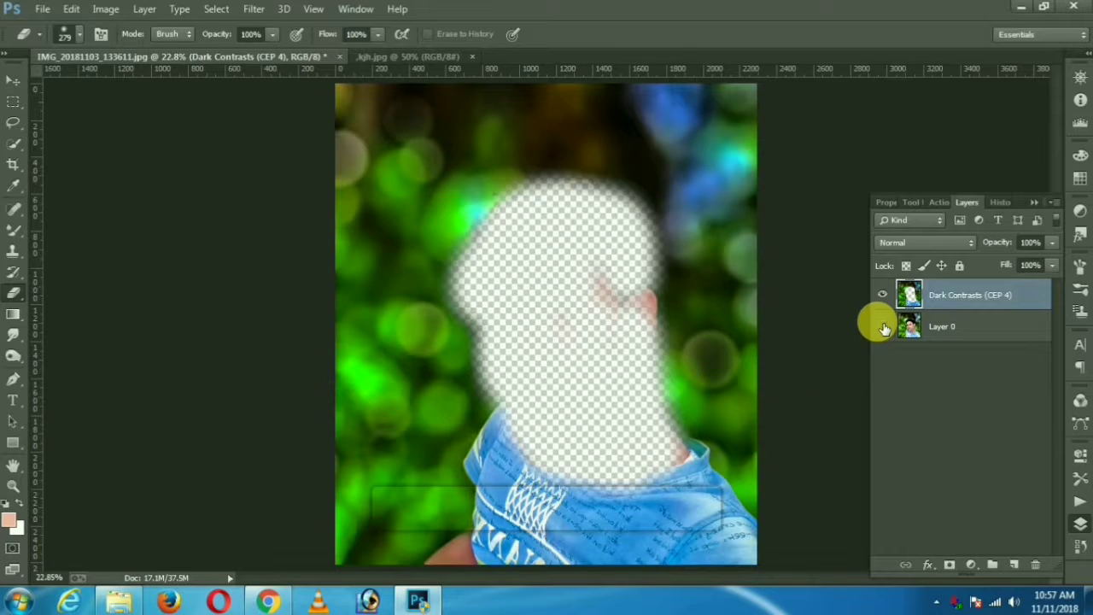
click(883, 326)
drag(660, 416, 632, 409)
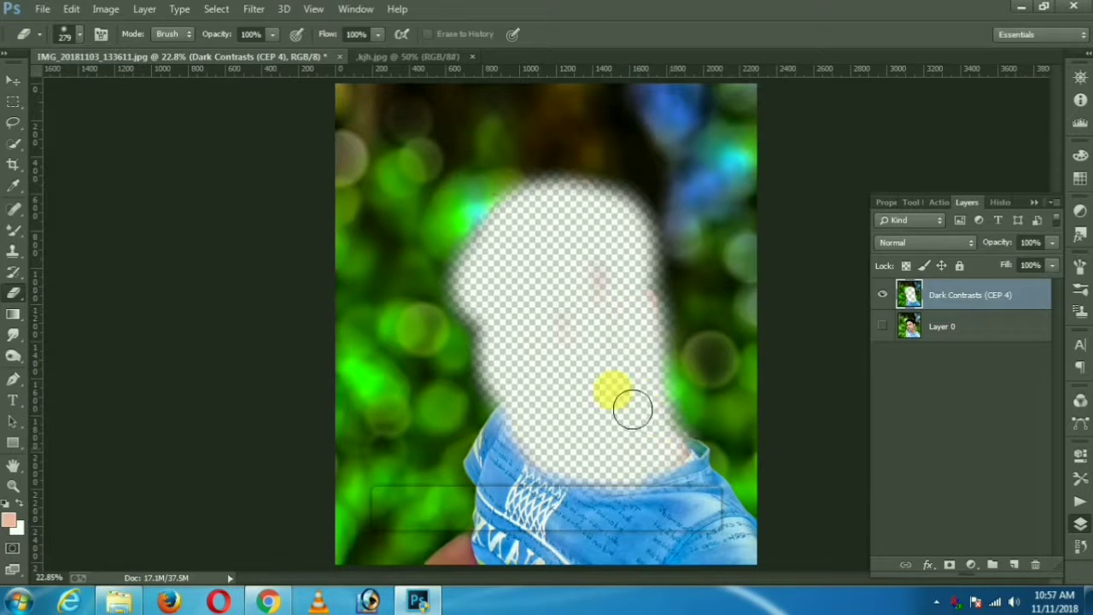
click(883, 295)
click(882, 294)
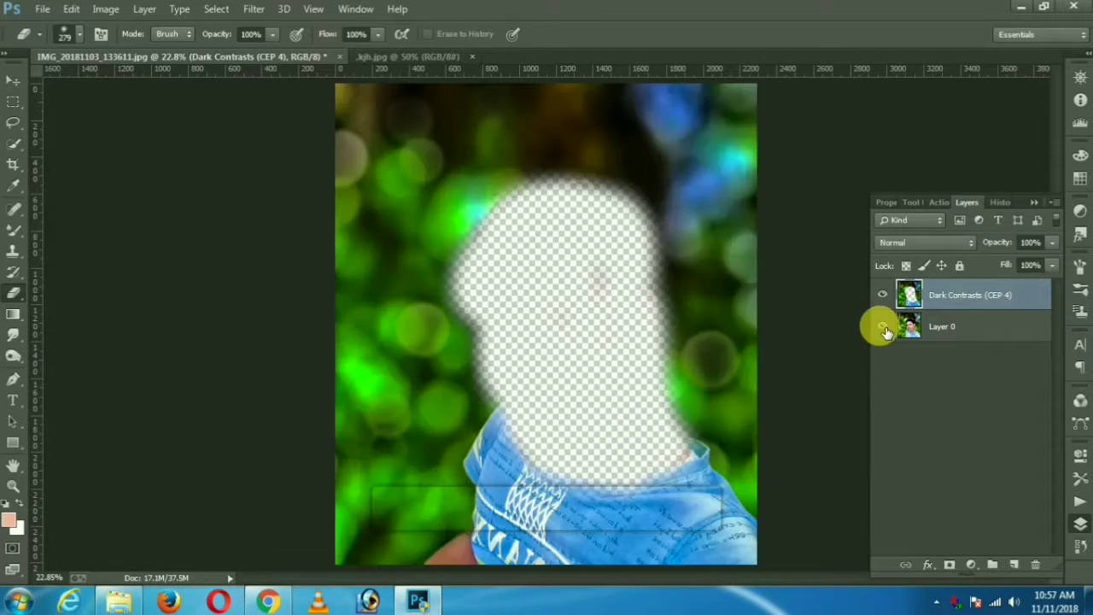
click(882, 327)
right_click(963, 295)
click(636, 460)
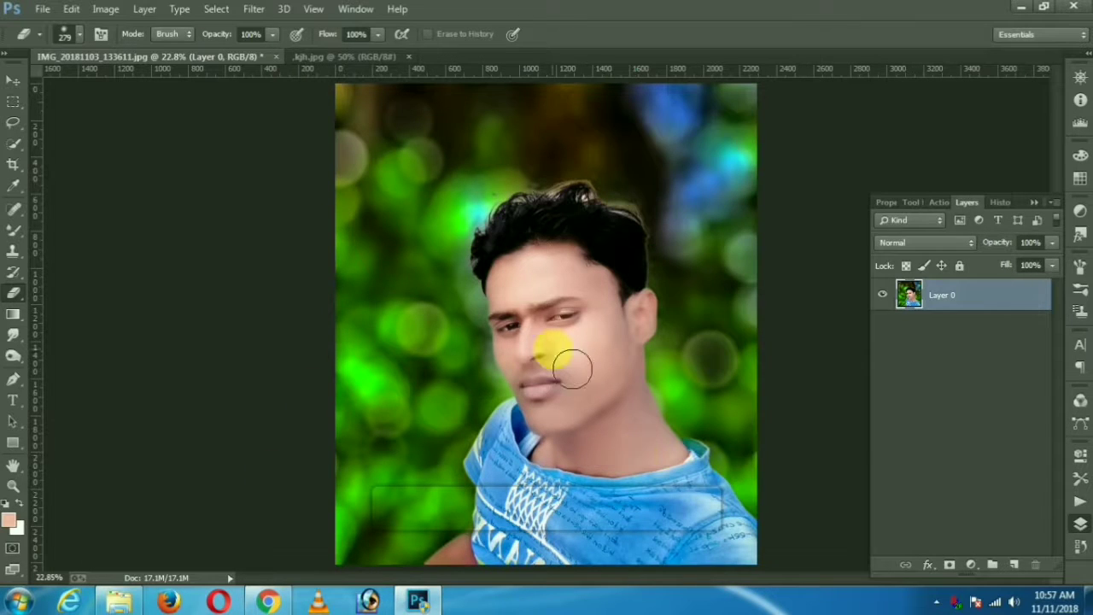
- Darken the midtones with a Curves adjustment mapping input 133 to output 117
click(106, 8)
mouse_move(130, 50)
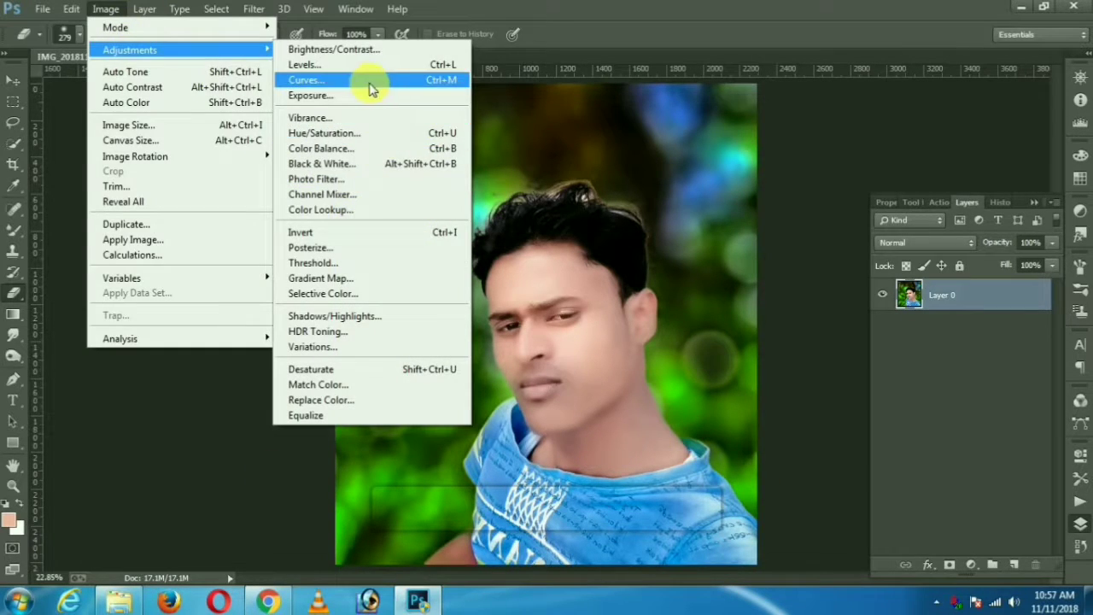
click(371, 85)
drag(186, 237, 188, 250)
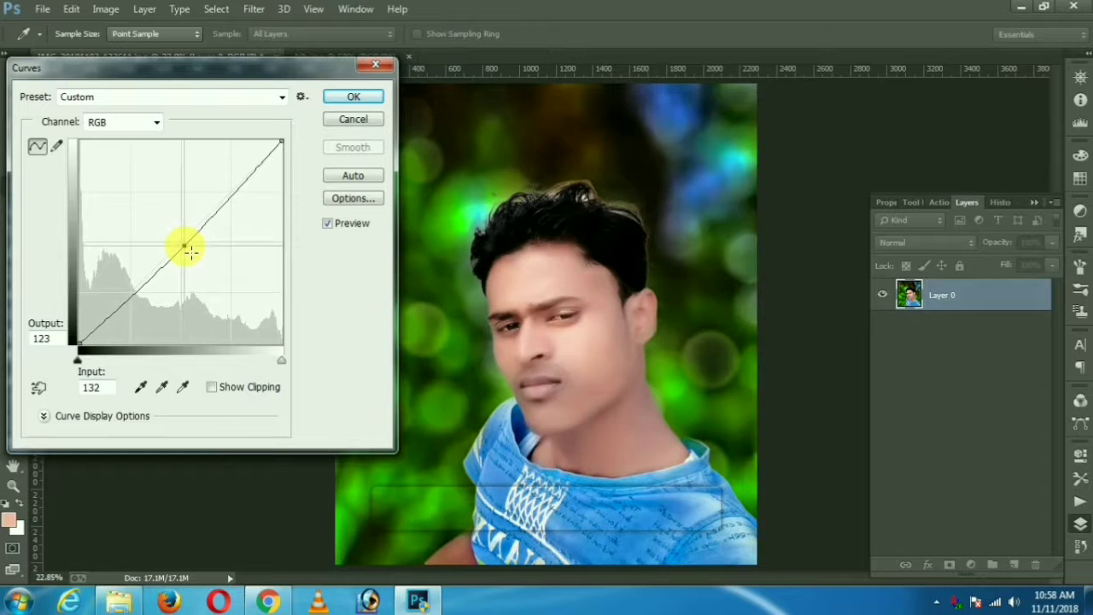
click(355, 100)
key(e)
scroll(571, 362, up, 1)
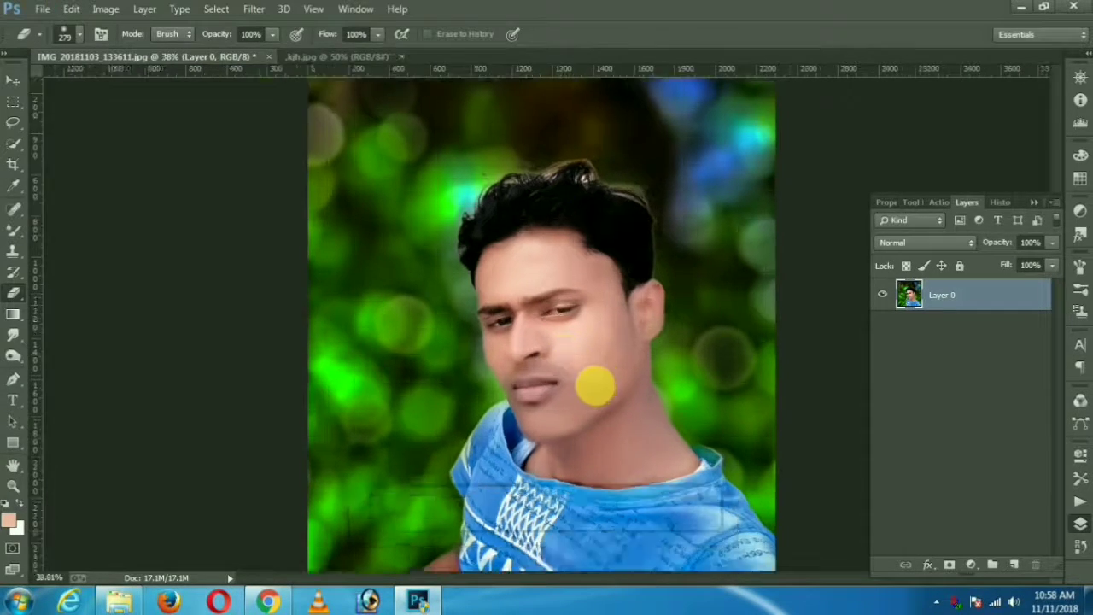